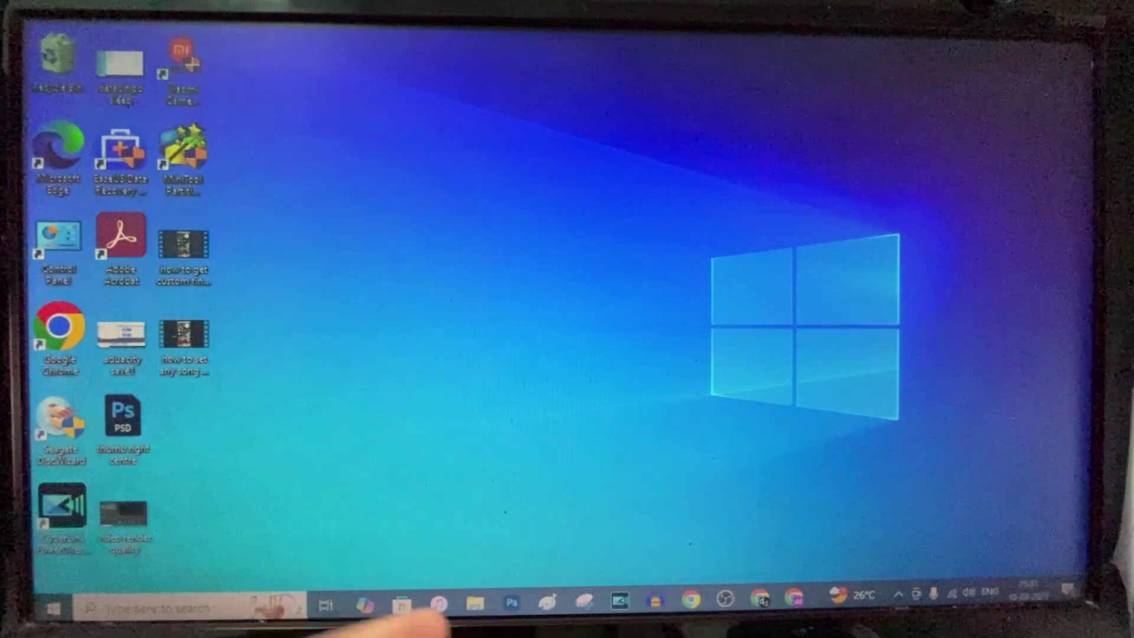
# Launch Google Chrome from the taskbar and start a Google search for 'pixabay'
pyautogui.click(690, 599)
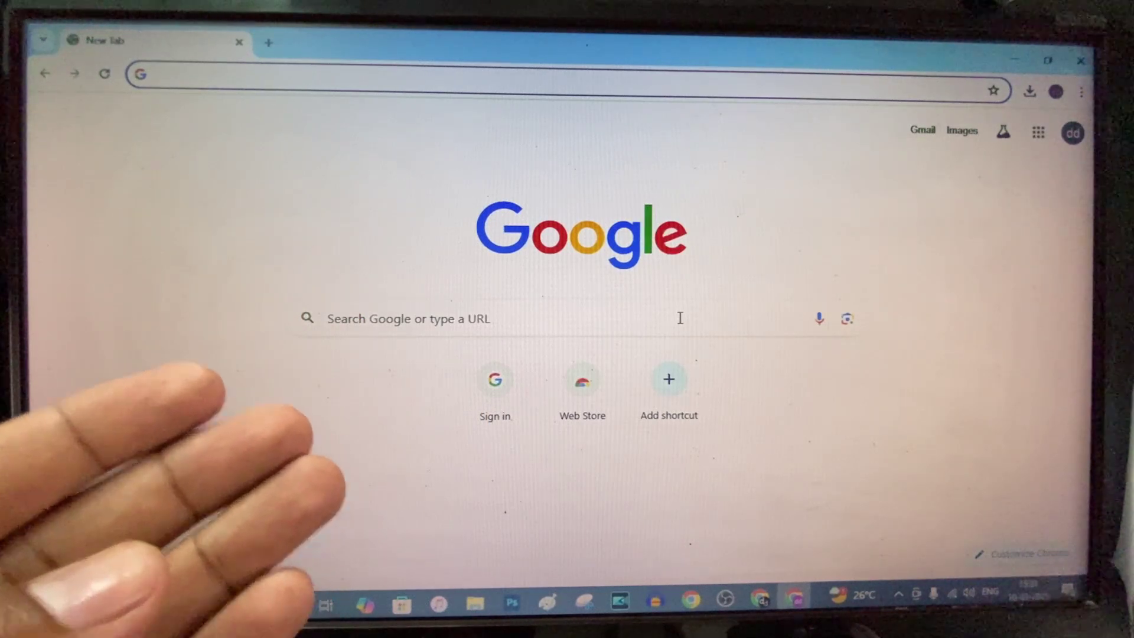
pyautogui.click(680, 317)
pyautogui.write('pixabay mp3')
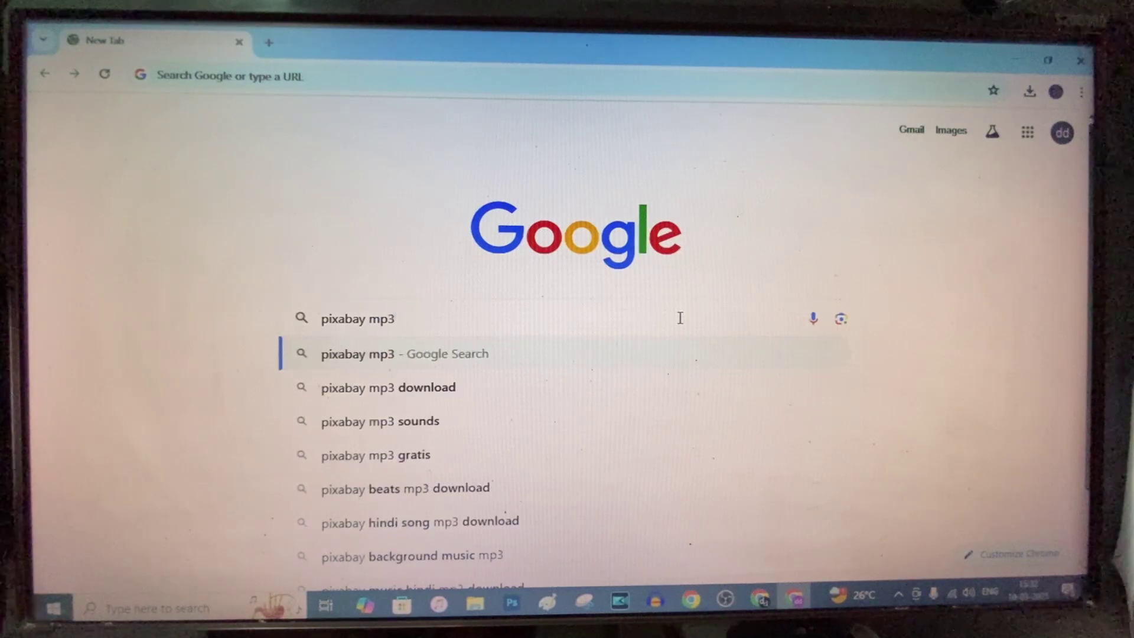
# Search 'pixabay mp3' and download the Silver Wind track from Pixabay's no-copyright music page
pyautogui.press('Return')
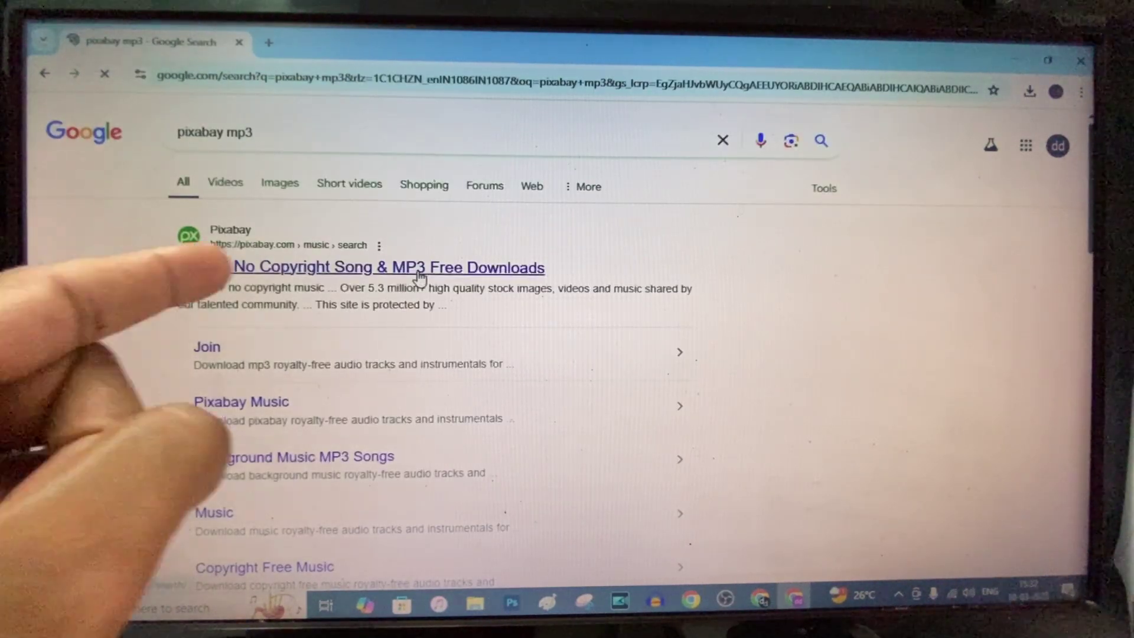
pyautogui.click(420, 271)
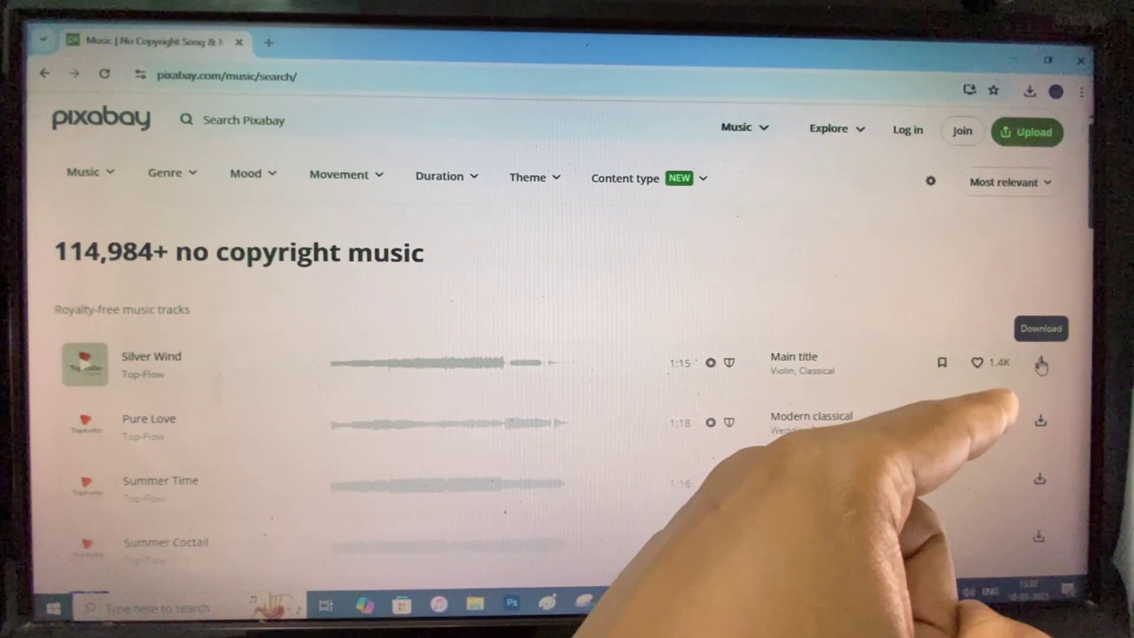
pyautogui.click(1041, 364)
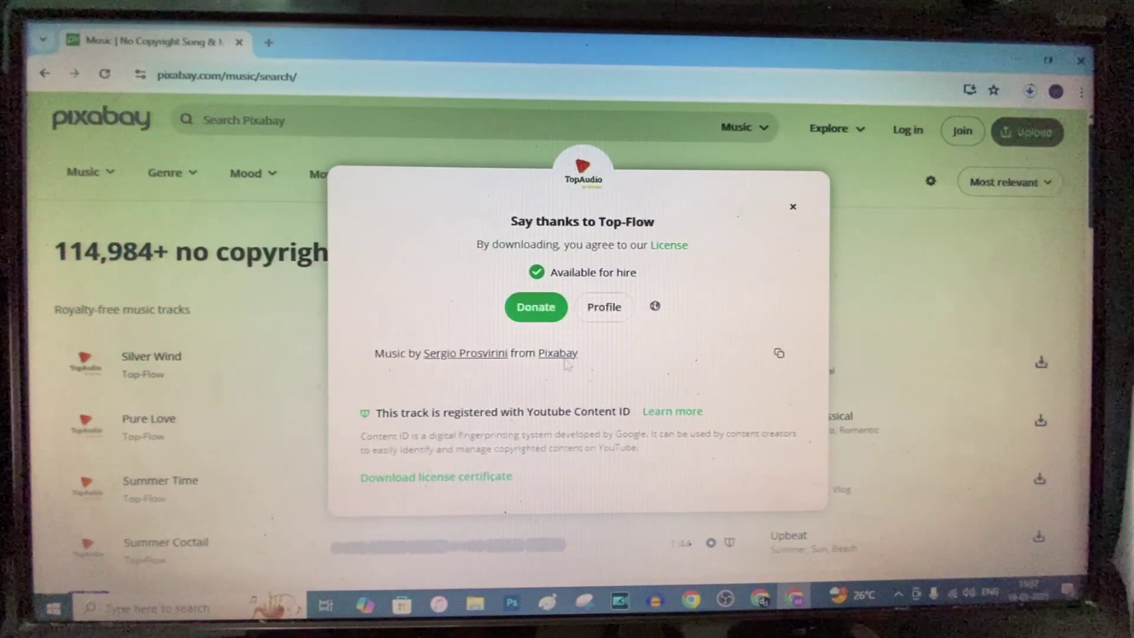
# Confirm the Silver Wind MP3 in recent downloads and File Explorer's Downloads folder, then return to Chrome
pyautogui.click(1030, 92)
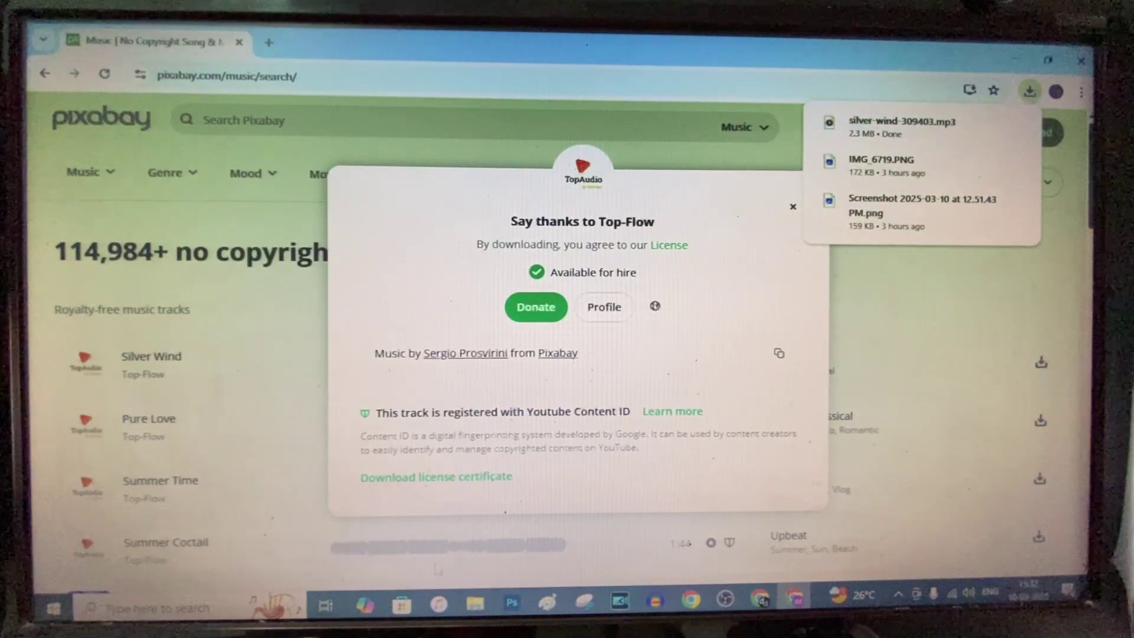
pyautogui.click(476, 604)
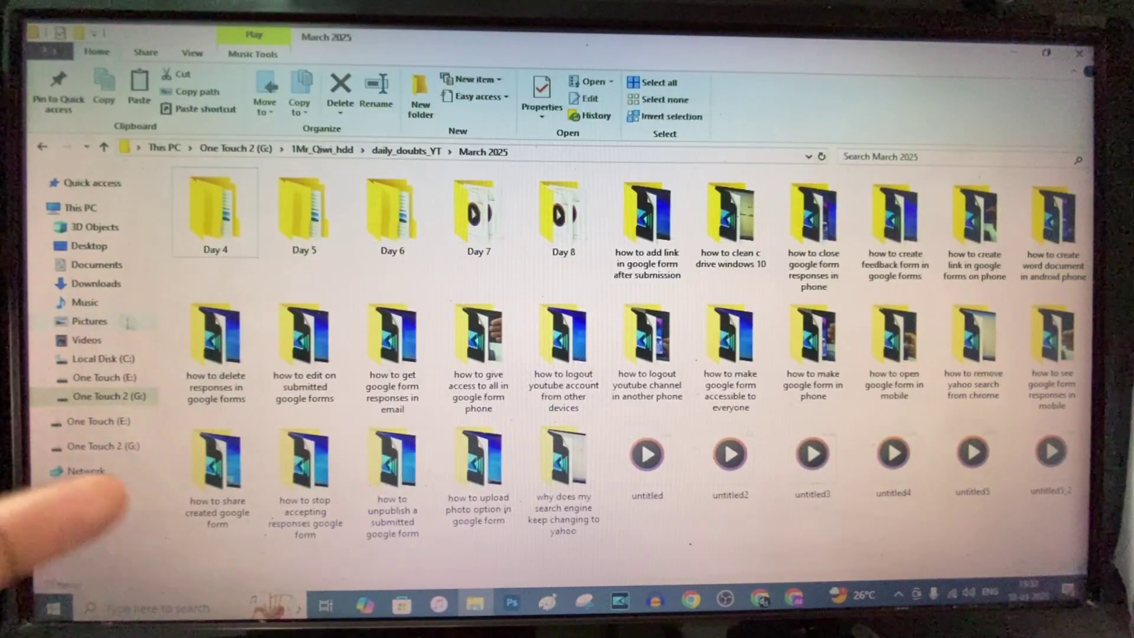
pyautogui.click(95, 284)
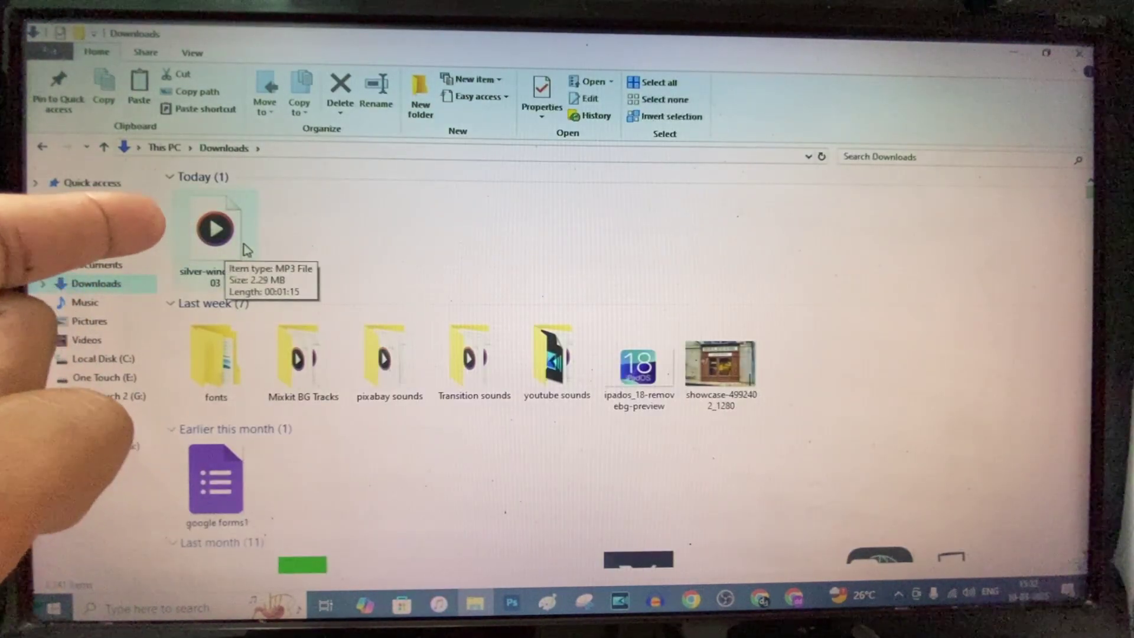
pyautogui.click(795, 602)
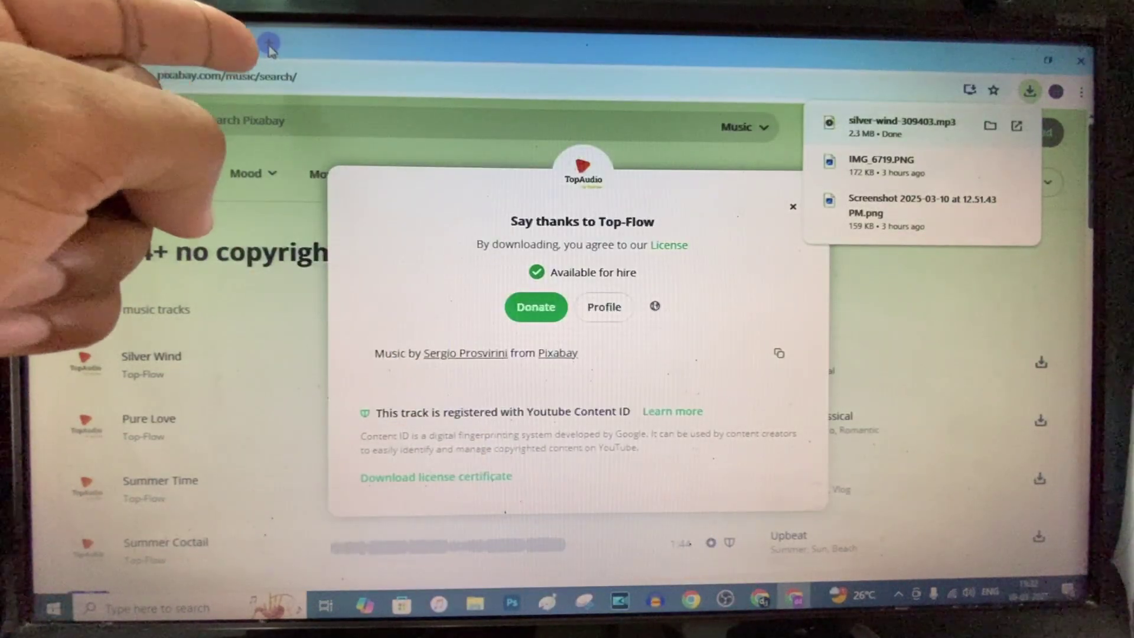
# In a new Chrome tab, search Google for 'audio editor' and open editor.audio
pyautogui.click(269, 47)
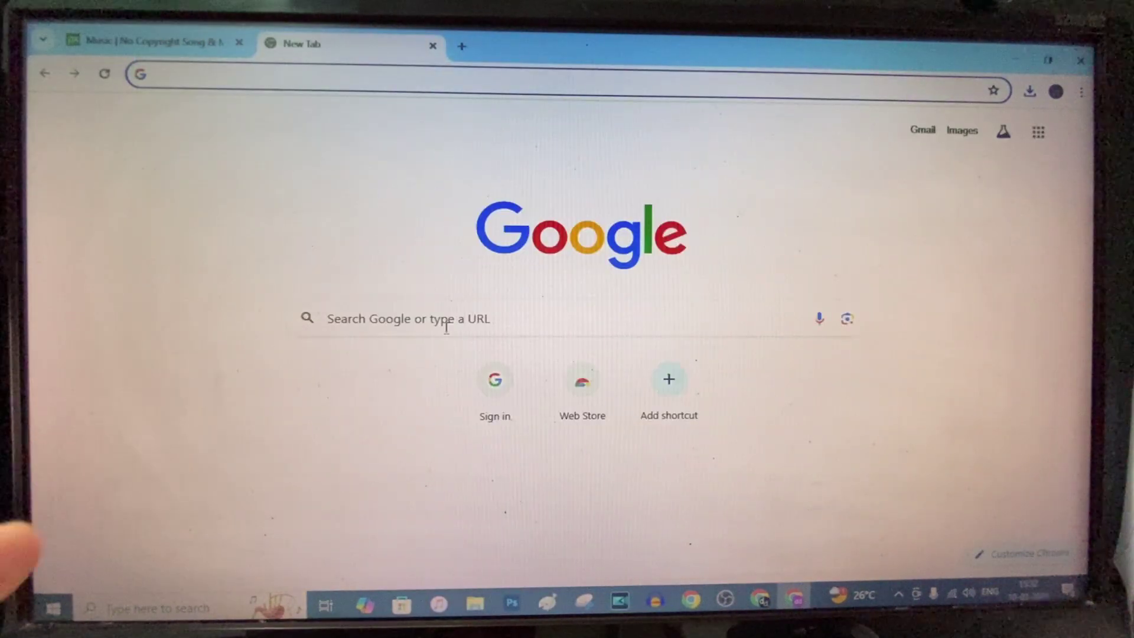
pyautogui.click(446, 328)
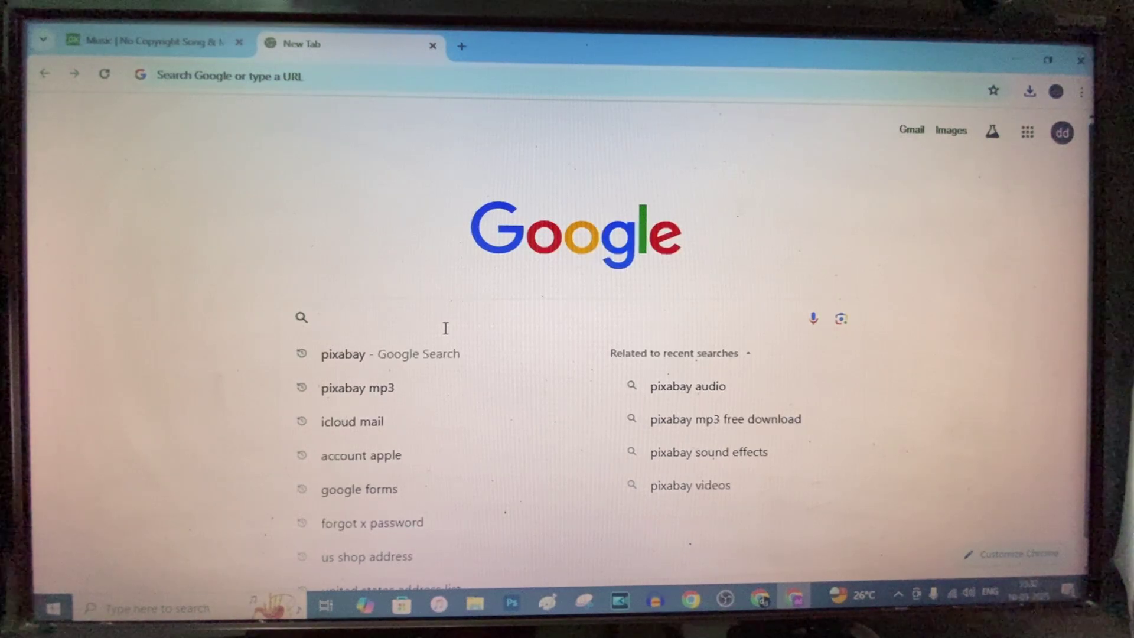
pyautogui.write('audio')
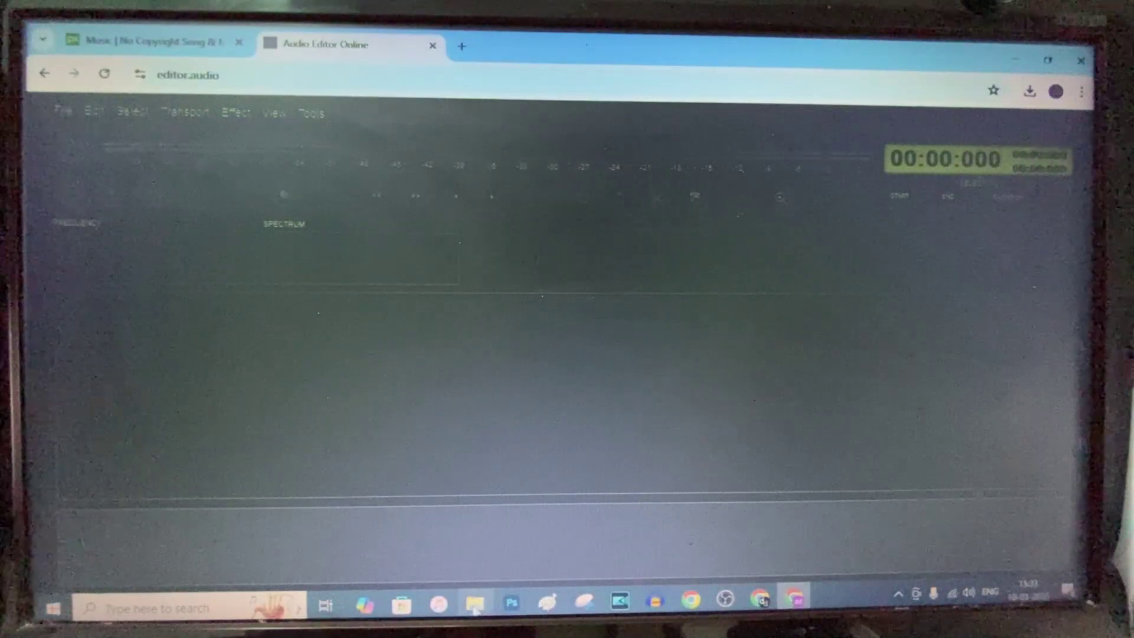
# Drag the silver-wind MP3 from the Downloads folder into Audio Editor Online
pyautogui.click(474, 605)
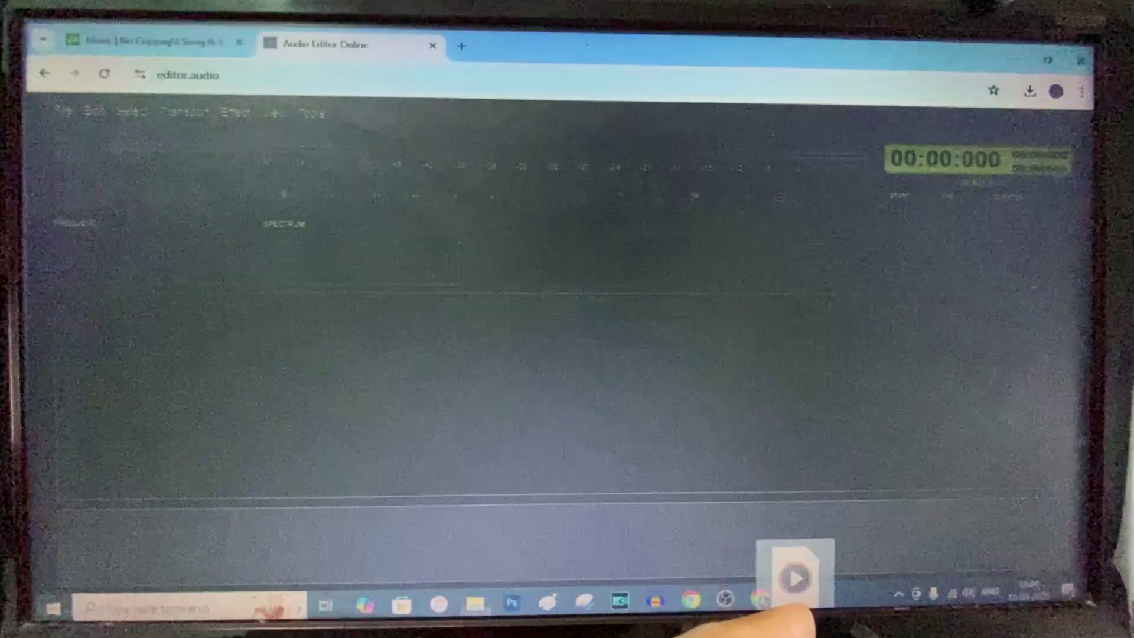
pyautogui.moveTo(371, 352)
pyautogui.mouseDown()
pyautogui.moveTo(383, 344)
pyautogui.moveTo(314, 423)
pyautogui.mouseUp()
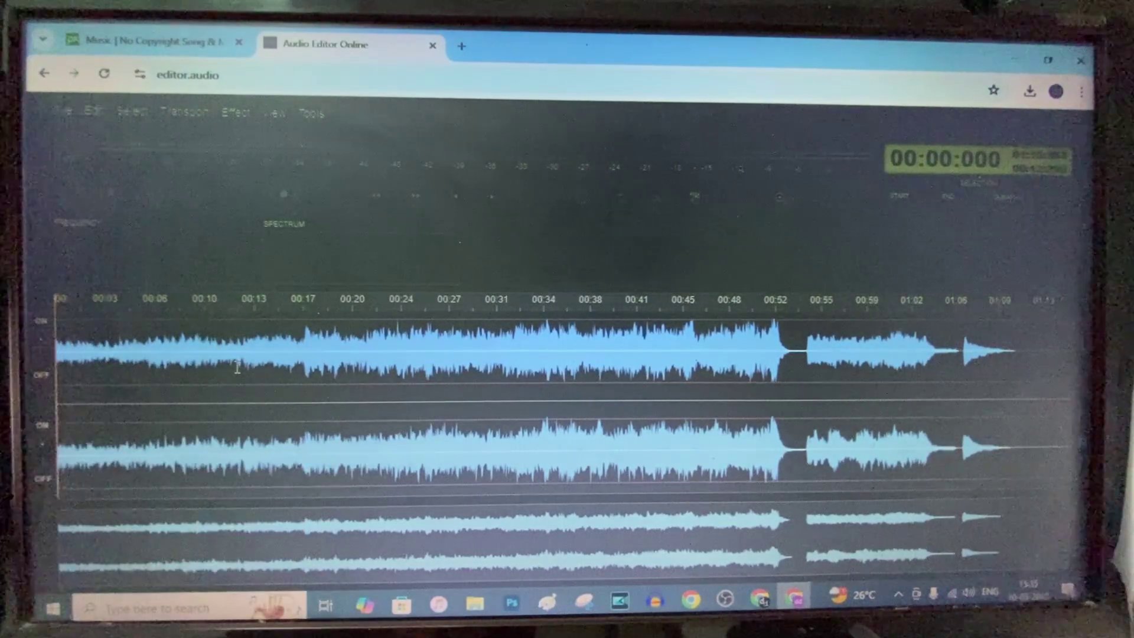
pyautogui.scroll(2, 236, 368)
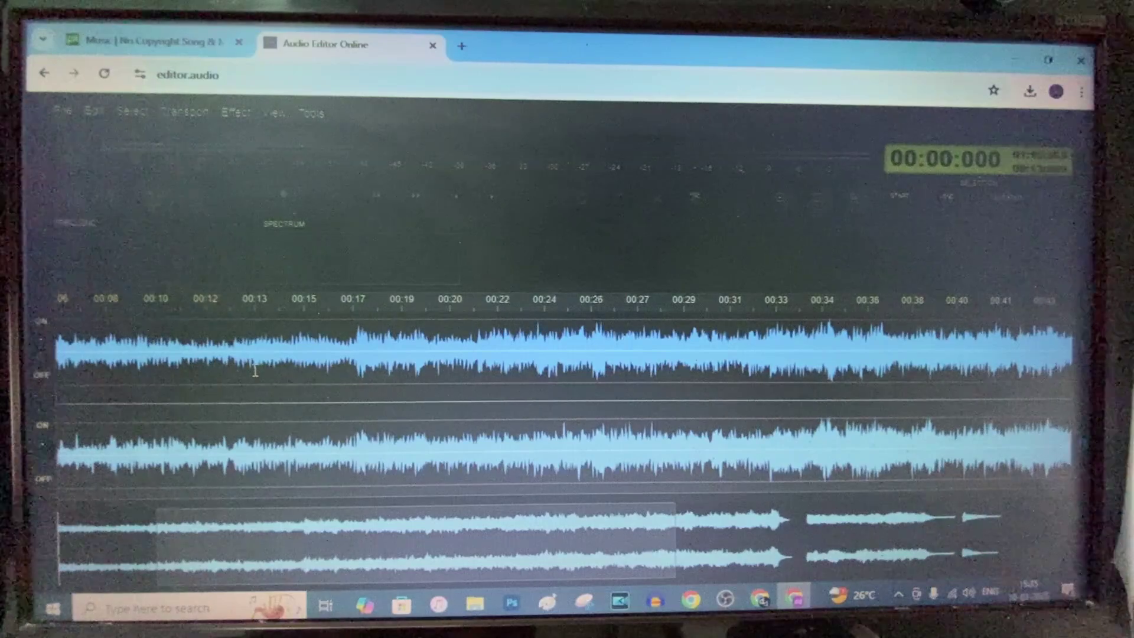
pyautogui.scroll(2, 255, 371)
pyautogui.scroll(2, 255, 370)
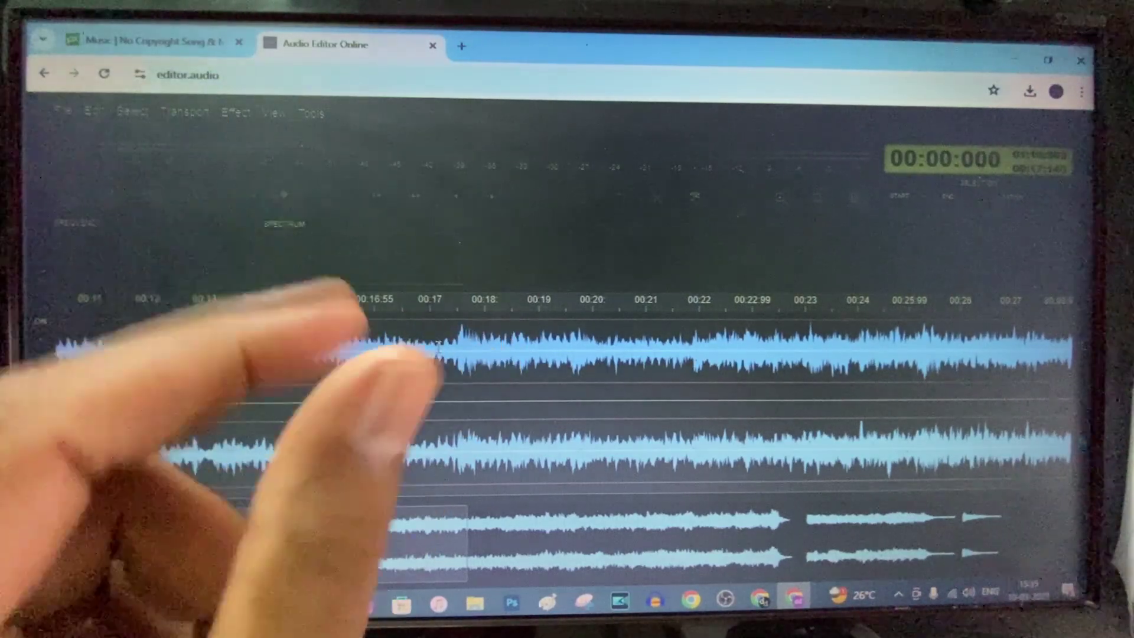
# Select about 30 seconds of the waveform, from 00:17 to around 00:49
pyautogui.click(309, 325)
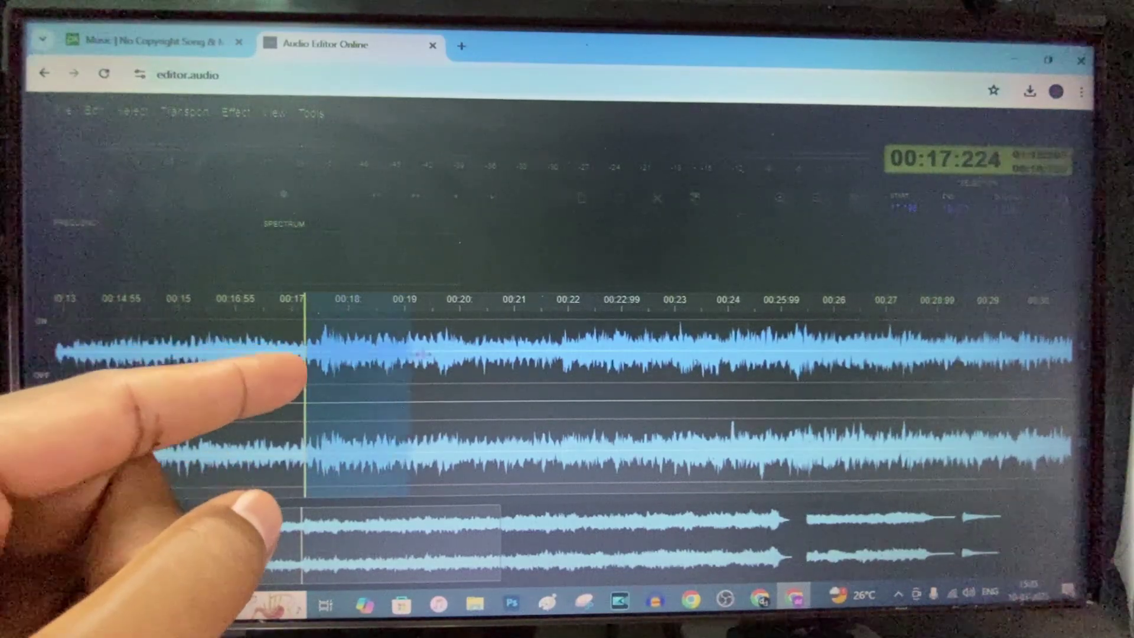
pyautogui.moveTo(327, 353)
pyautogui.mouseDown()
pyautogui.moveTo(997, 322)
pyautogui.moveTo(1077, 338)
pyautogui.mouseUp()
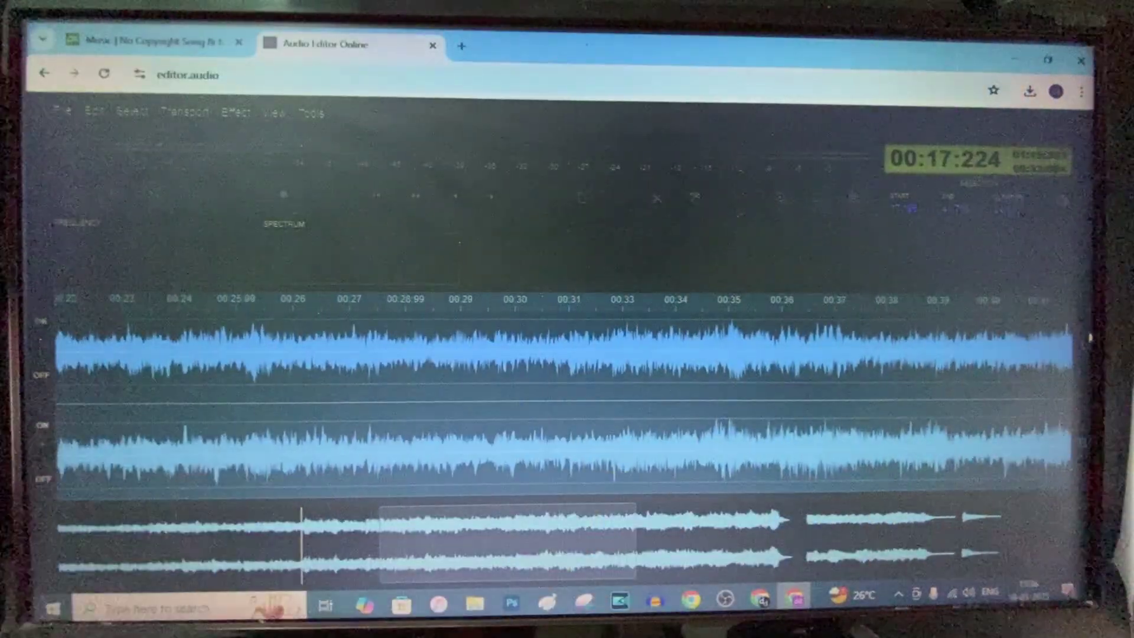
pyautogui.moveTo(1076, 338)
pyautogui.mouseDown()
pyautogui.moveTo(794, 357)
pyautogui.moveTo(921, 337)
pyautogui.mouseUp()
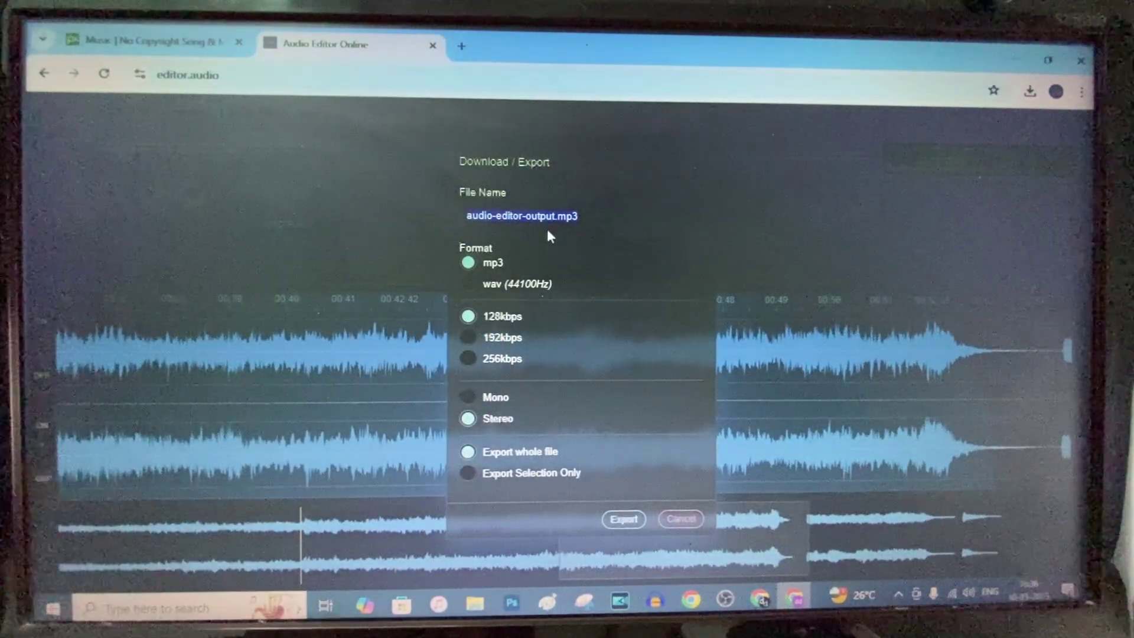
pyautogui.write('test')
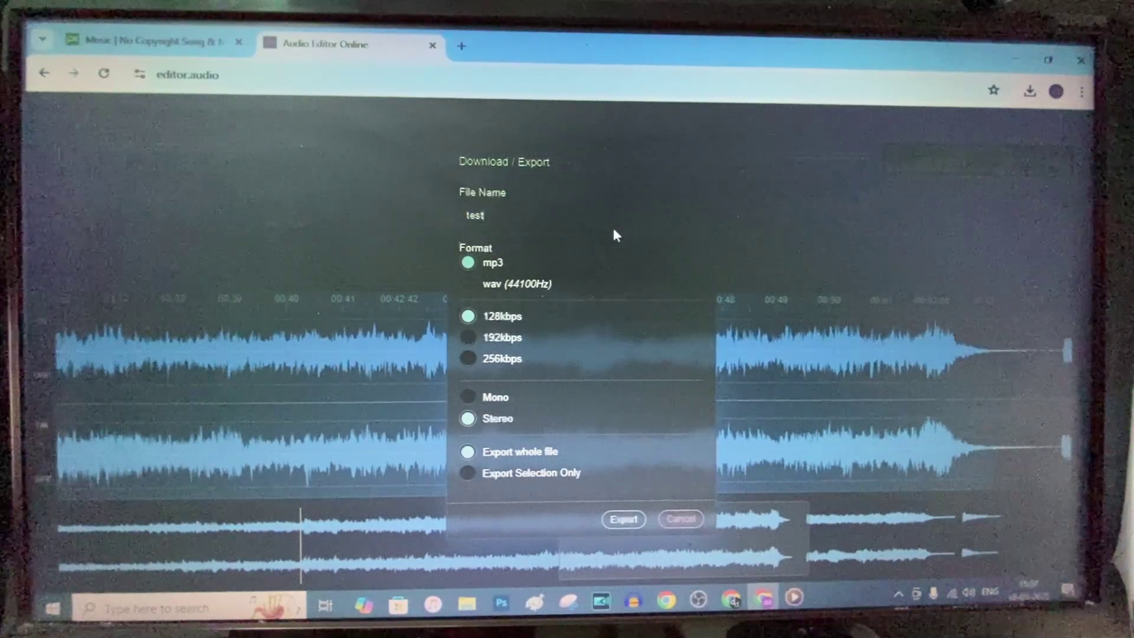
pyautogui.write('6')
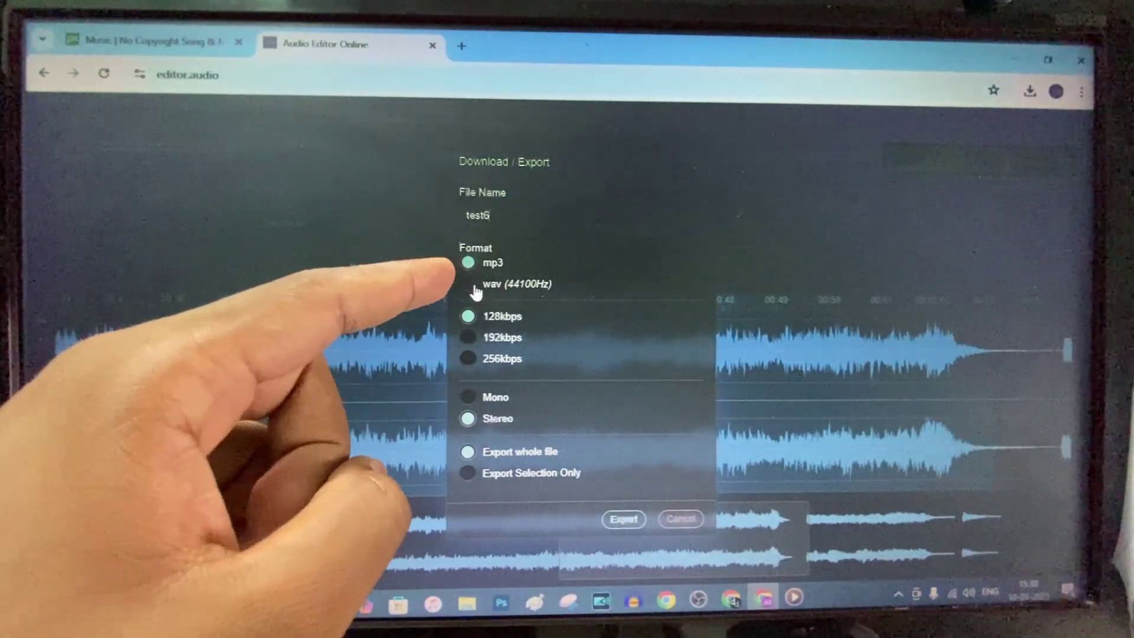
# Export only the selection as a WAV file named test6
pyautogui.click(470, 285)
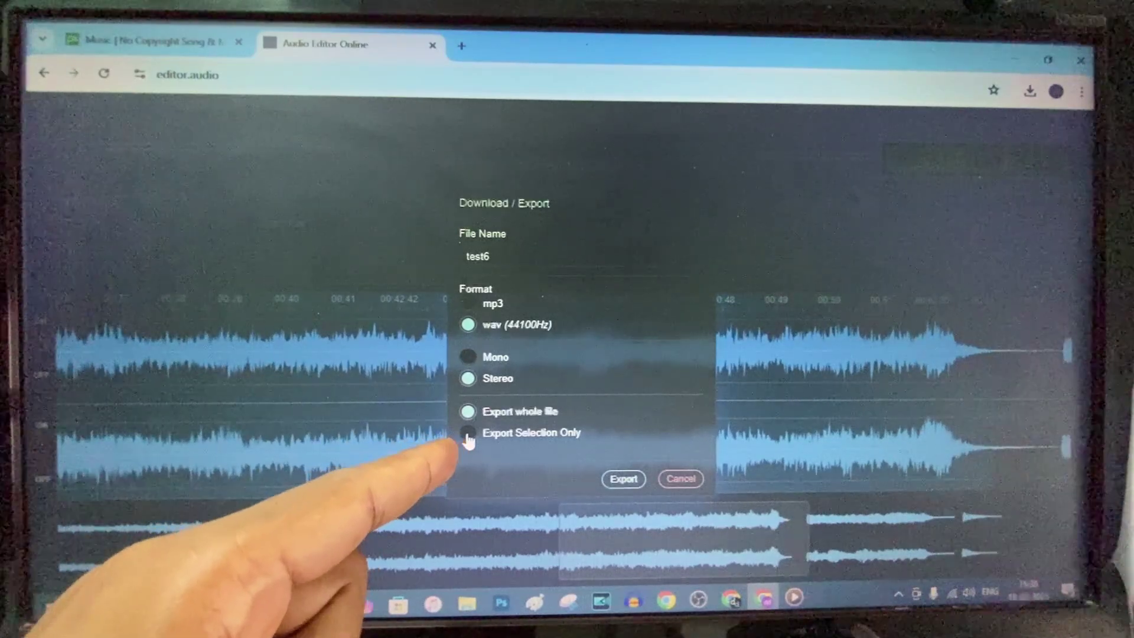
pyautogui.click(623, 479)
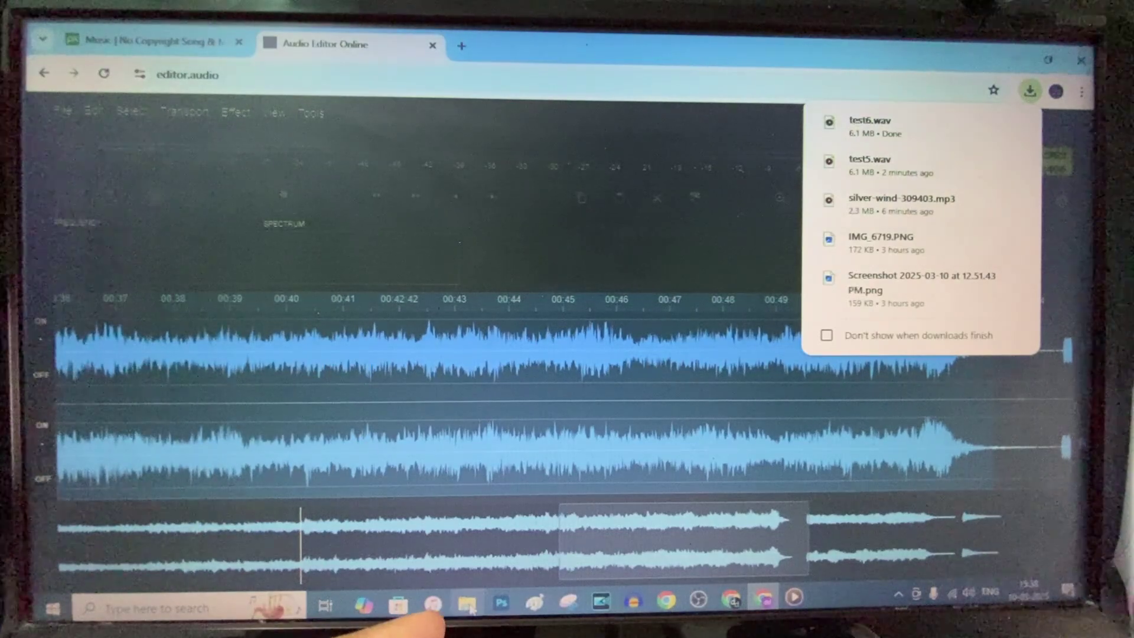
# Check that test6 is in Downloads, leave File Explorer, and open a new Chrome tab
pyautogui.click(468, 604)
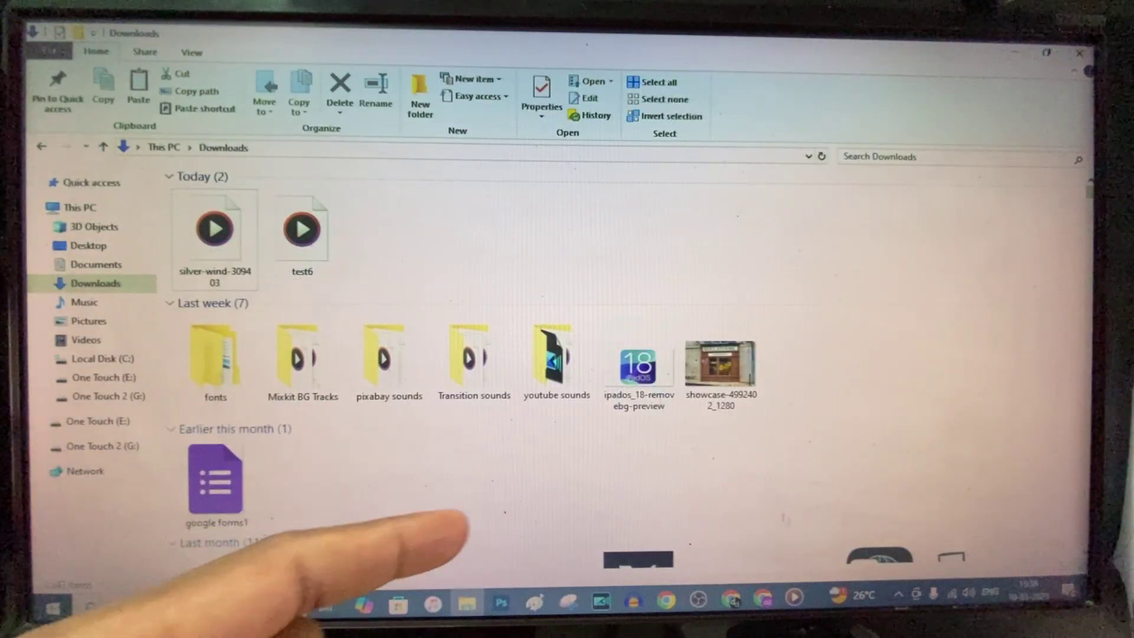
pyautogui.hotkey('alt', 'Tab')
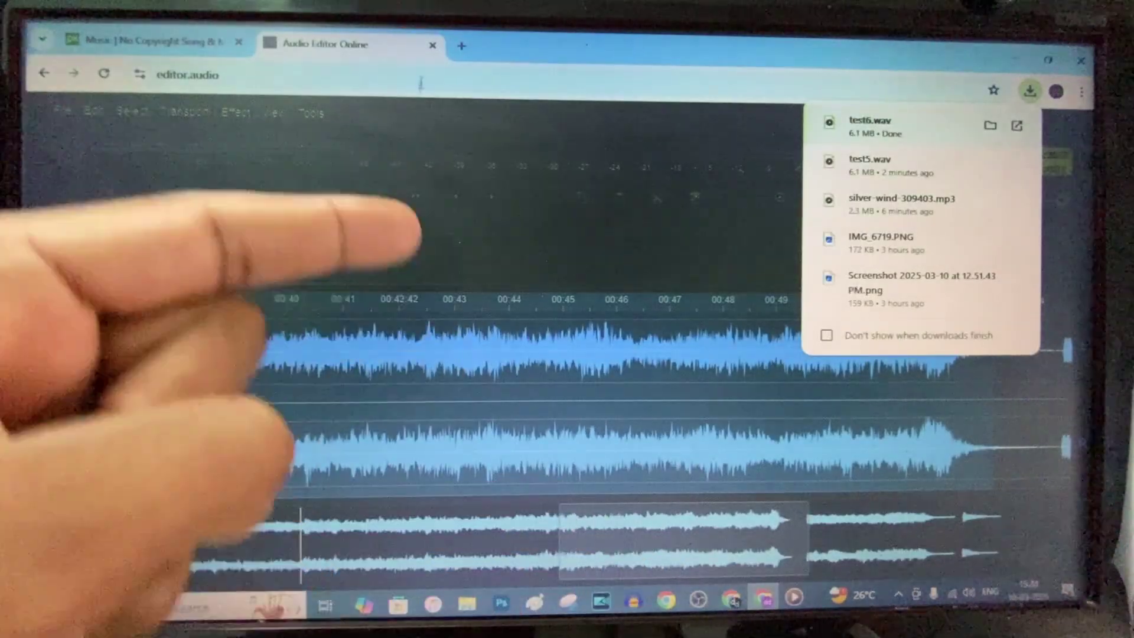
pyautogui.click(461, 45)
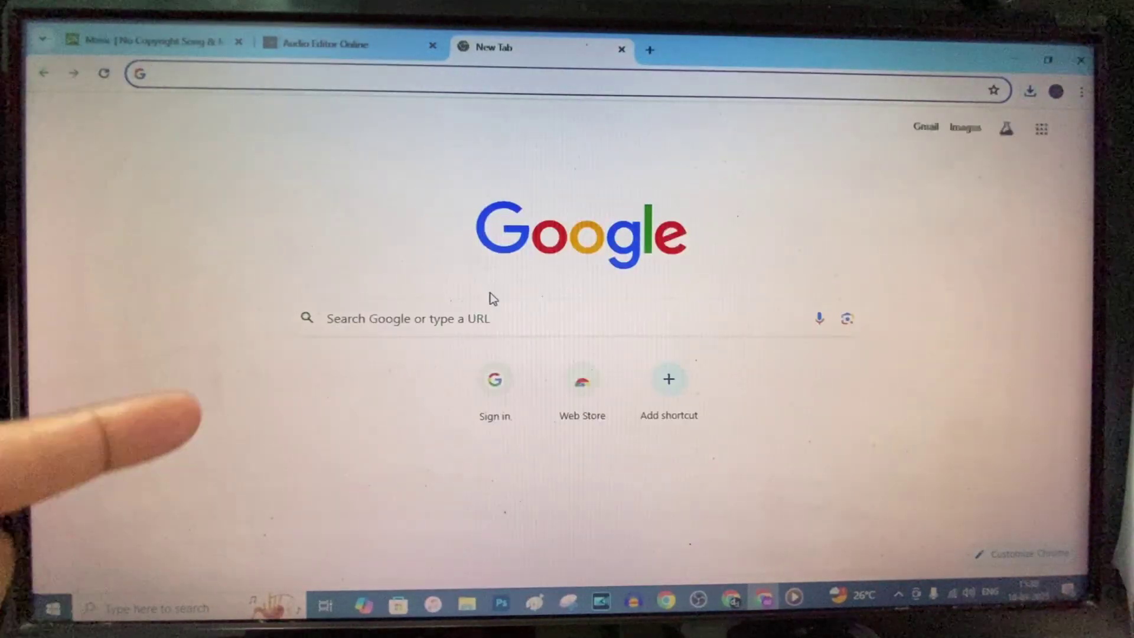
# Run a Google search for 'iamazing' in the new tab to find iMazing's download pages
pyautogui.click(487, 321)
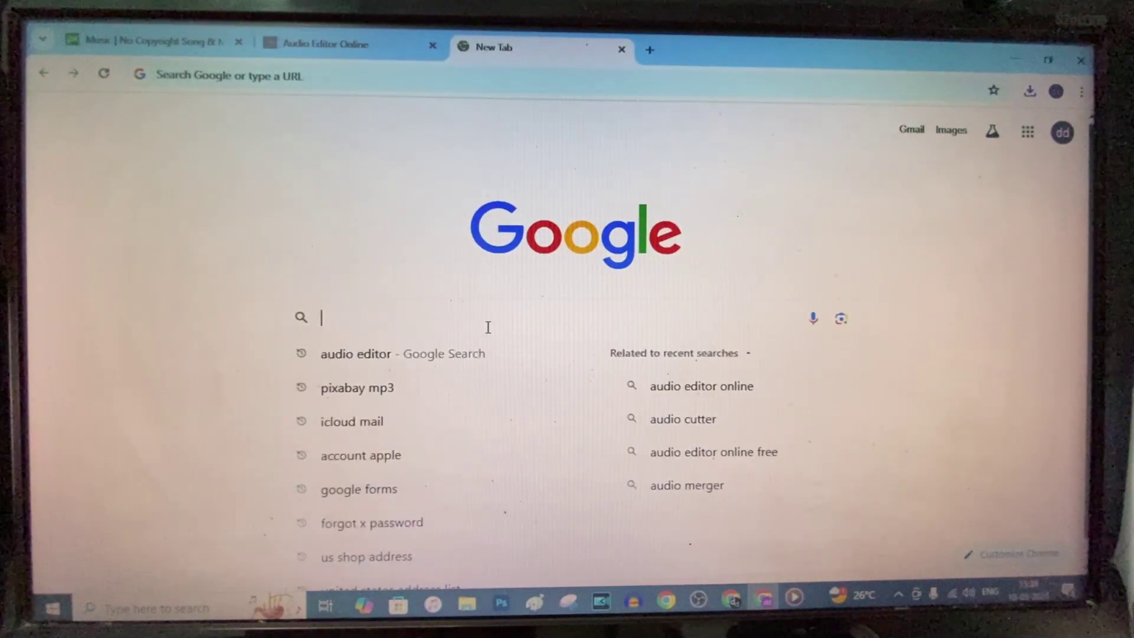
pyautogui.write('iamazing')
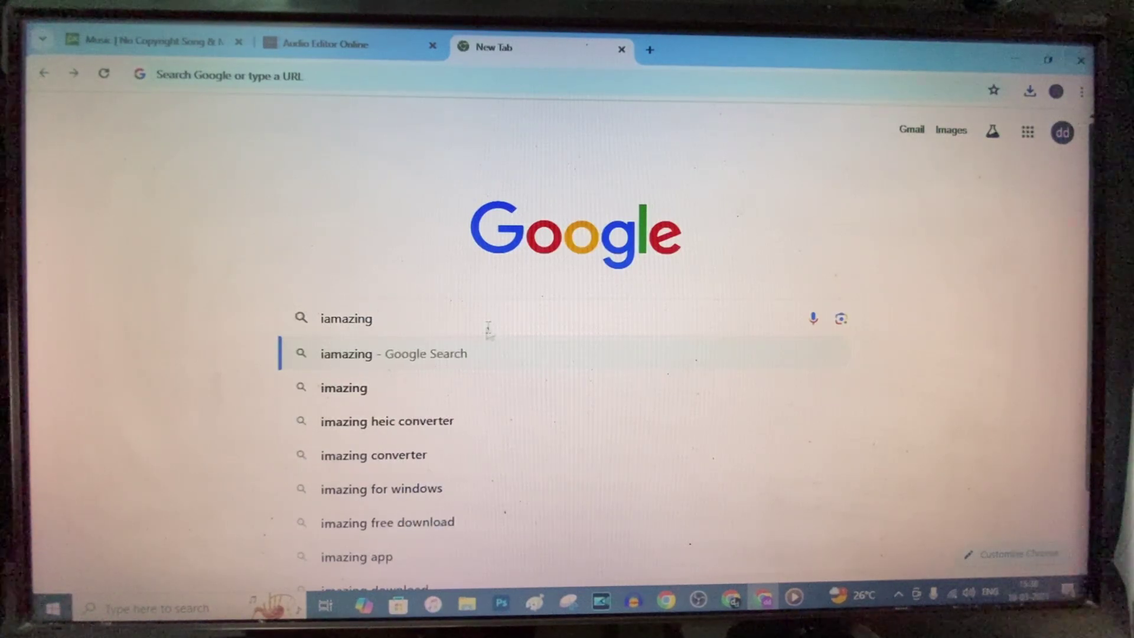
pyautogui.press('Return')
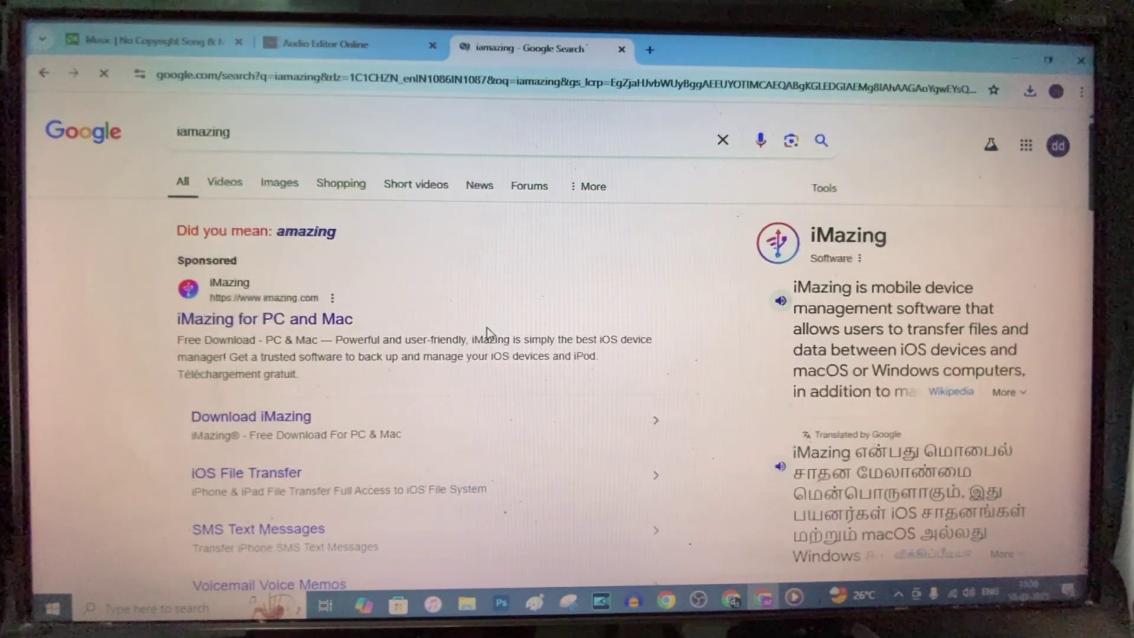
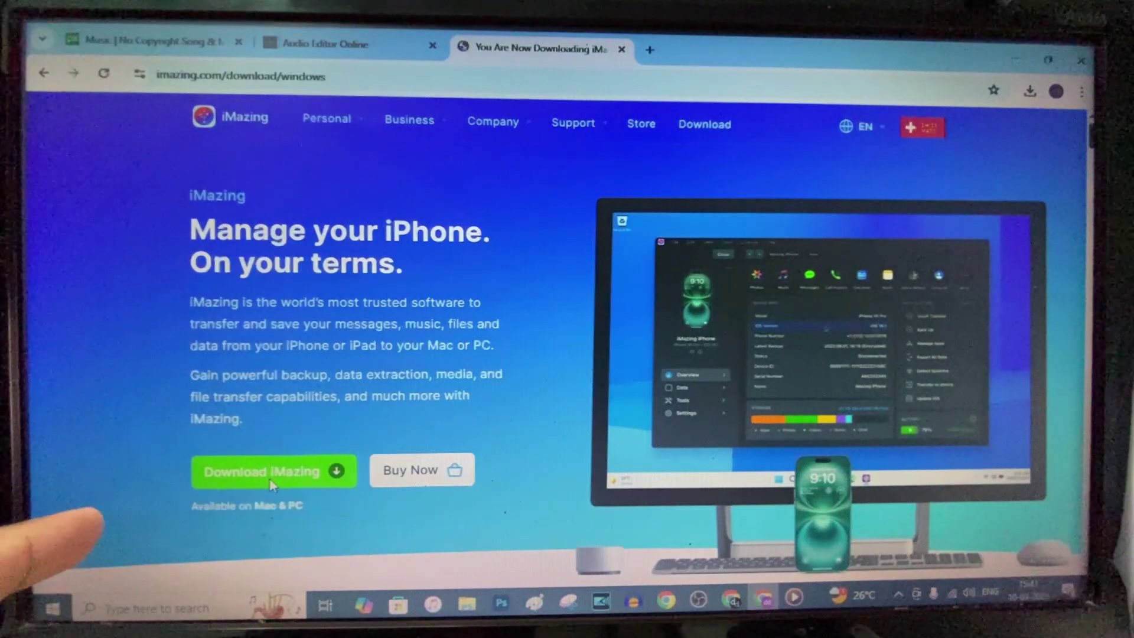
# Download the iMazing for Windows installer and run iMazing3forWindows from the Downloads folder
pyautogui.click(272, 483)
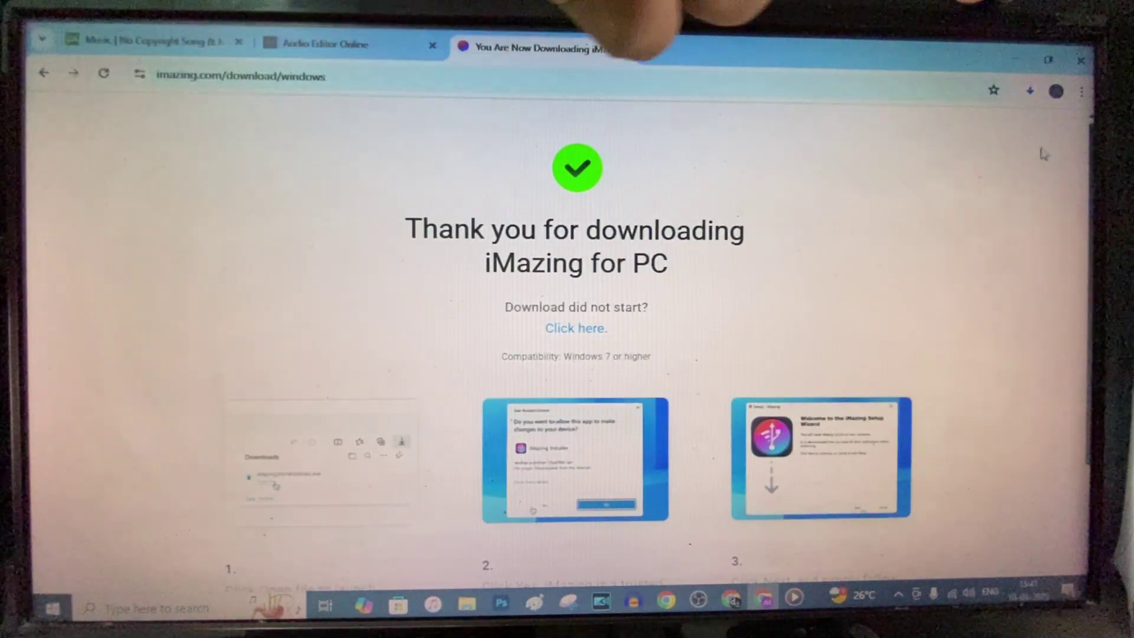
pyautogui.click(1030, 93)
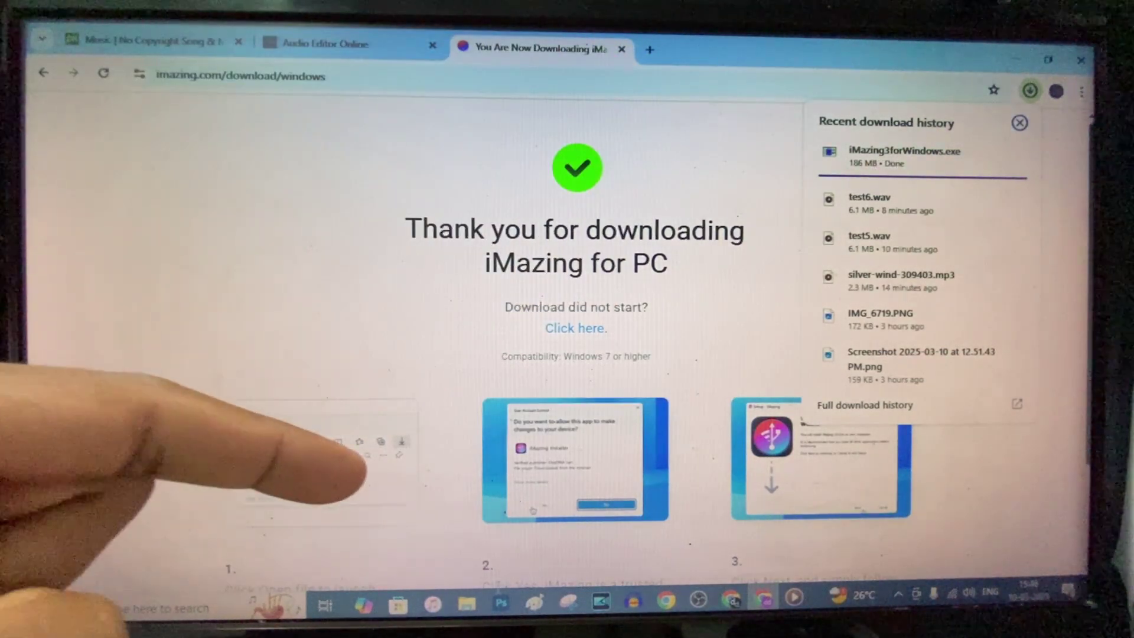
pyautogui.click(466, 603)
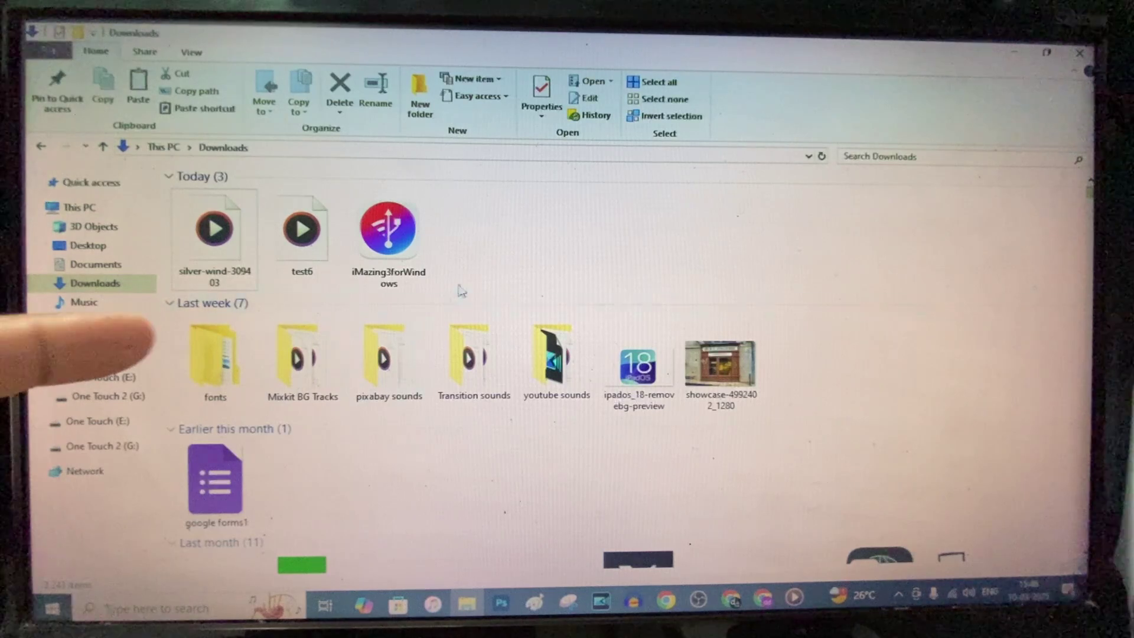
pyautogui.click(381, 243)
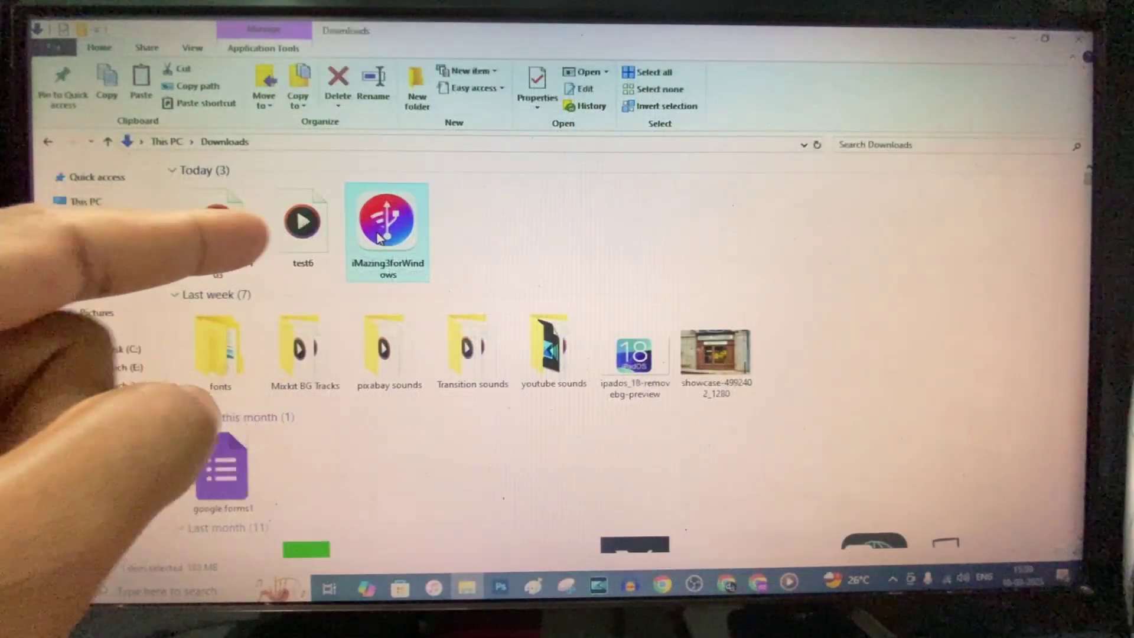
pyautogui.doubleClick(379, 237)
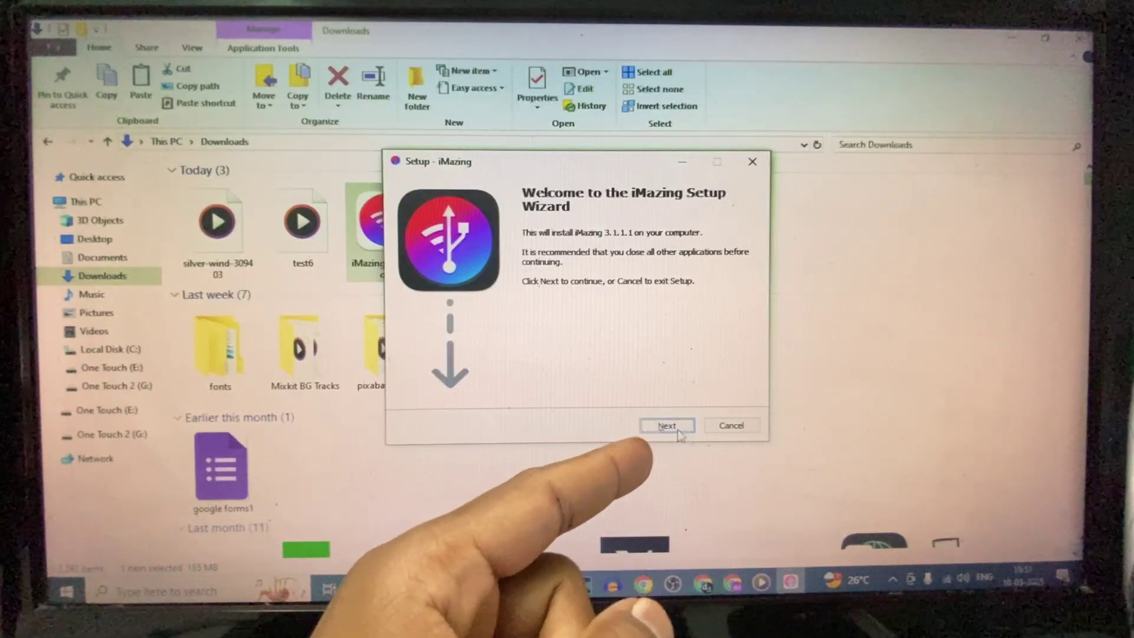
# Accept the license and install iMazing with the default location and desktop shortcut
pyautogui.click(664, 426)
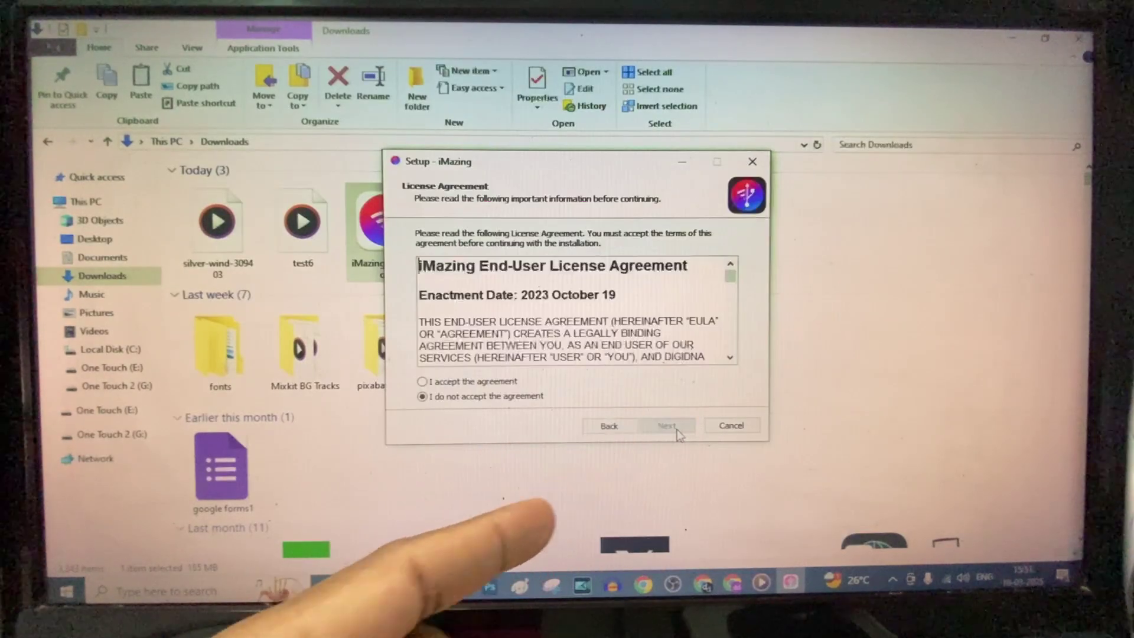
pyautogui.click(422, 381)
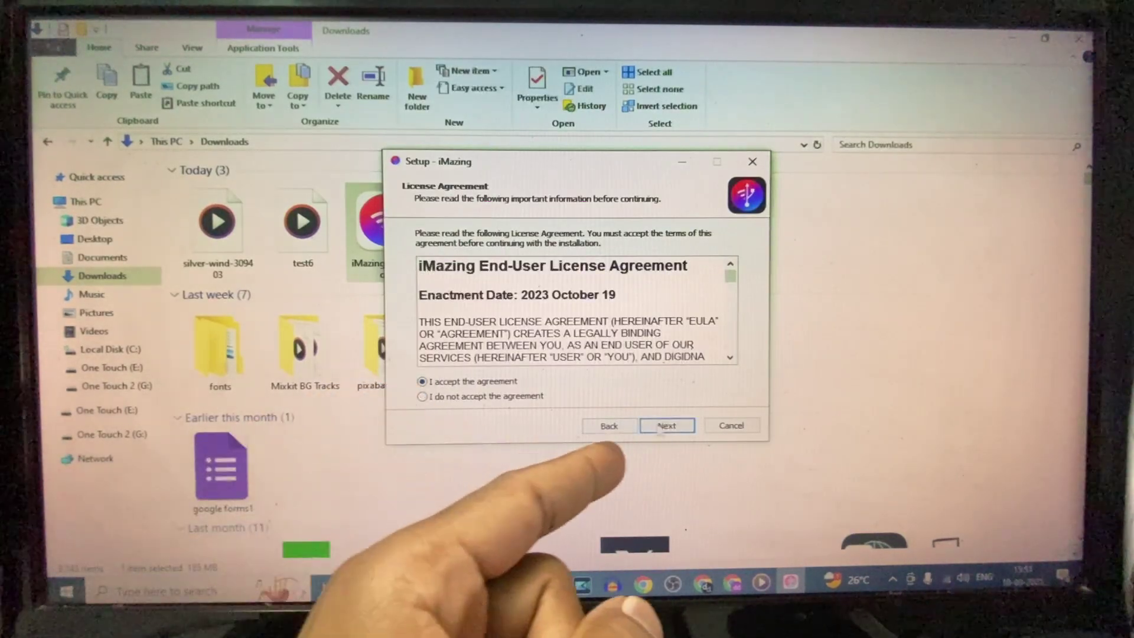
pyautogui.click(667, 426)
pyautogui.click(667, 425)
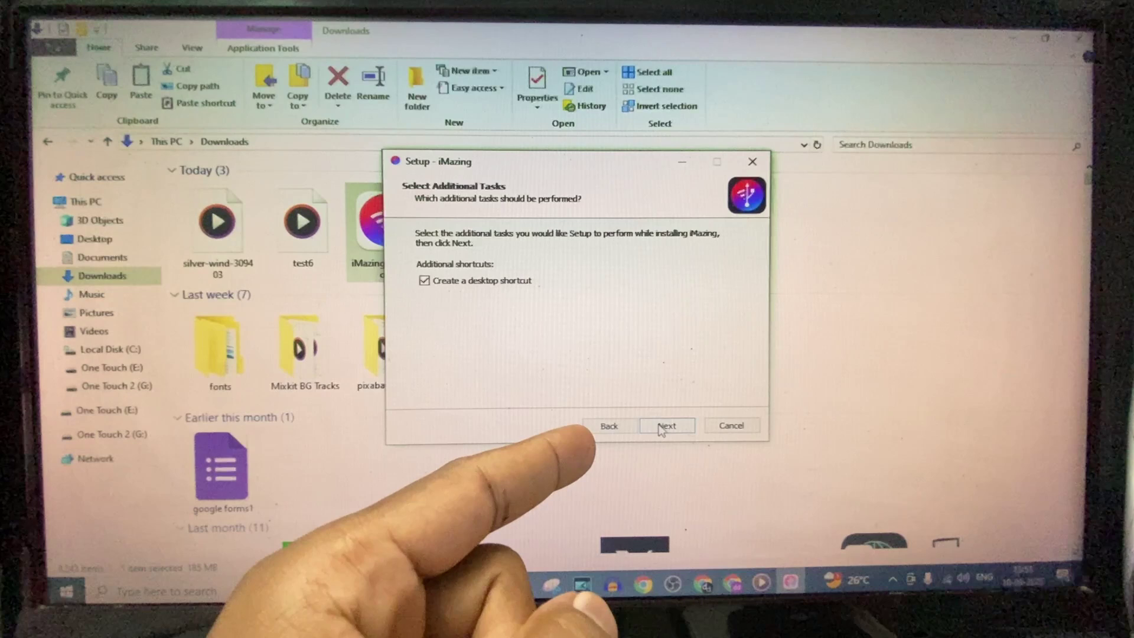
pyautogui.click(666, 426)
pyautogui.click(667, 426)
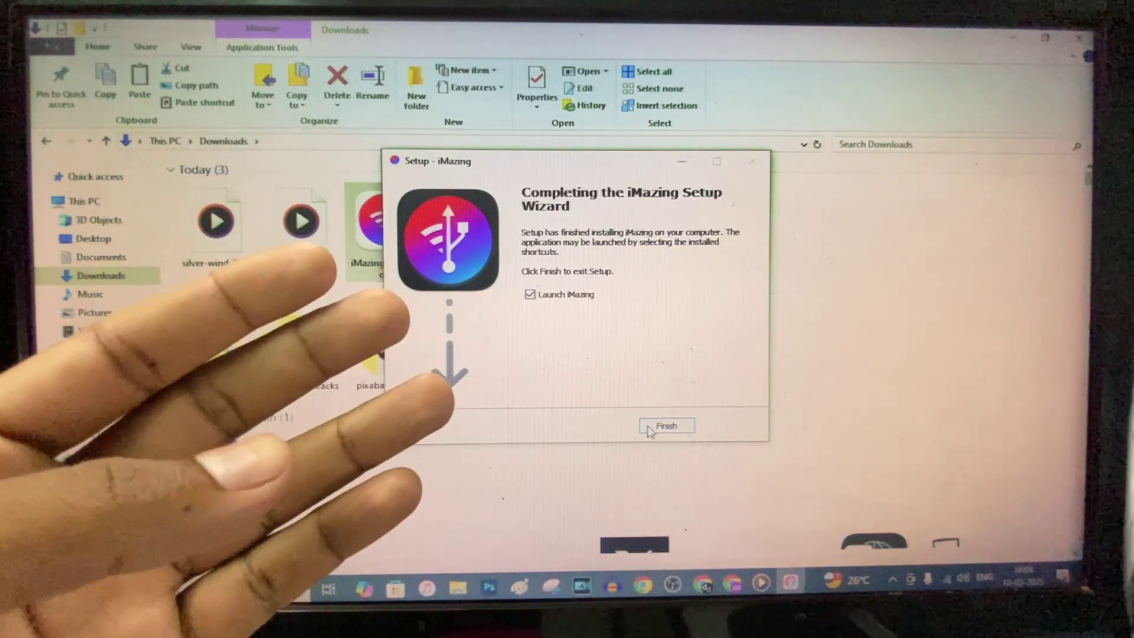
pyautogui.click(663, 428)
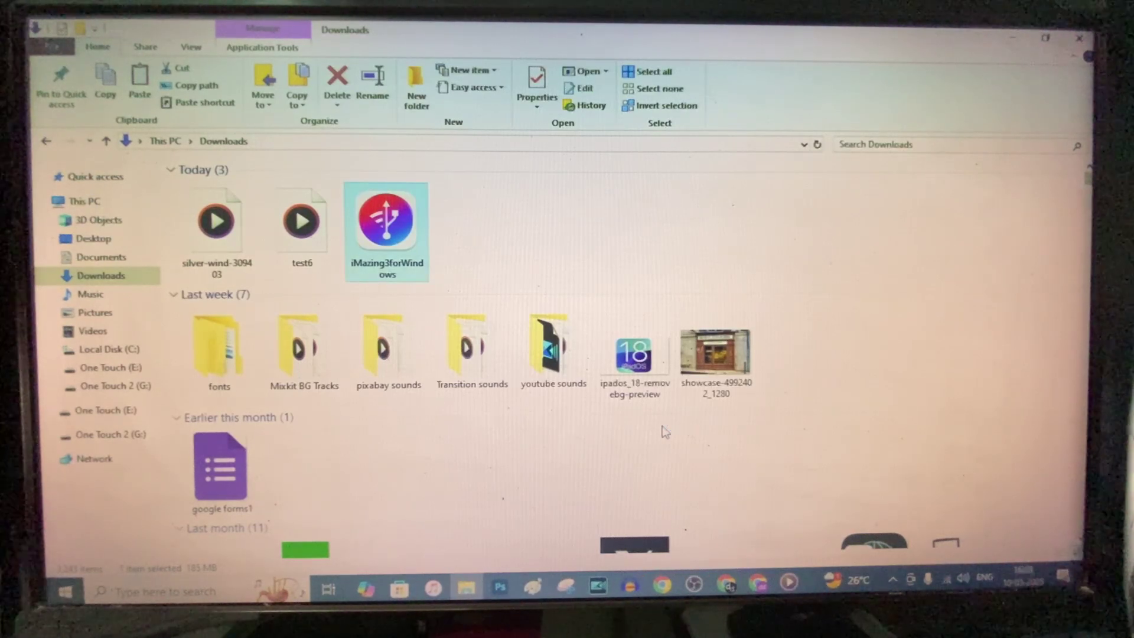
pyautogui.click(773, 497)
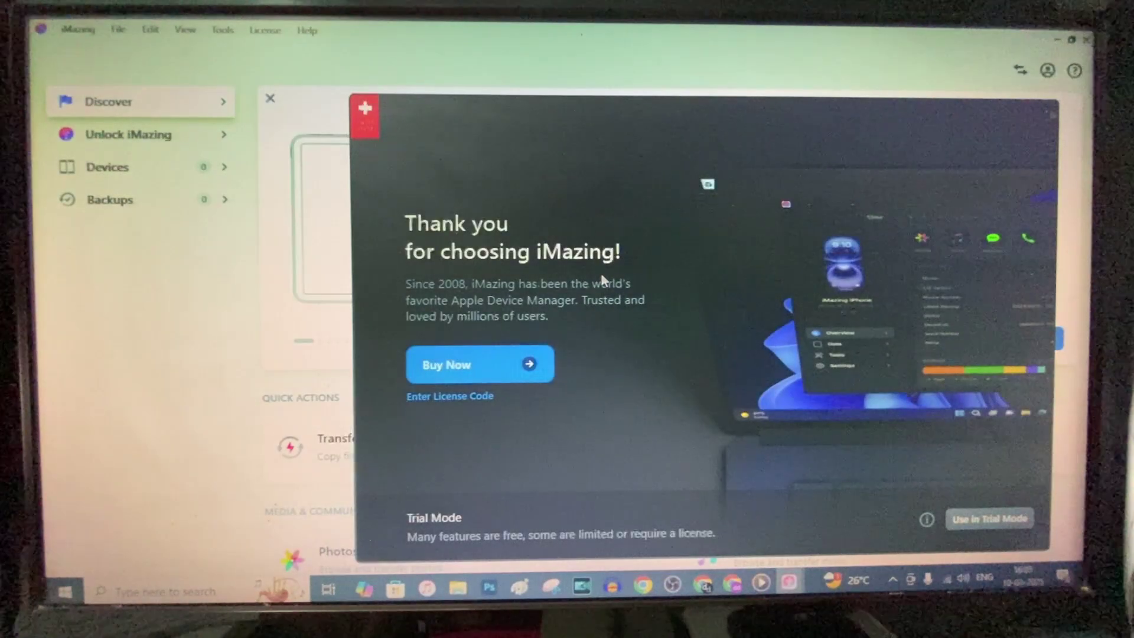
# Dismiss the iMazing welcome offer by choosing Use in Trial Mode
pyautogui.click(1051, 115)
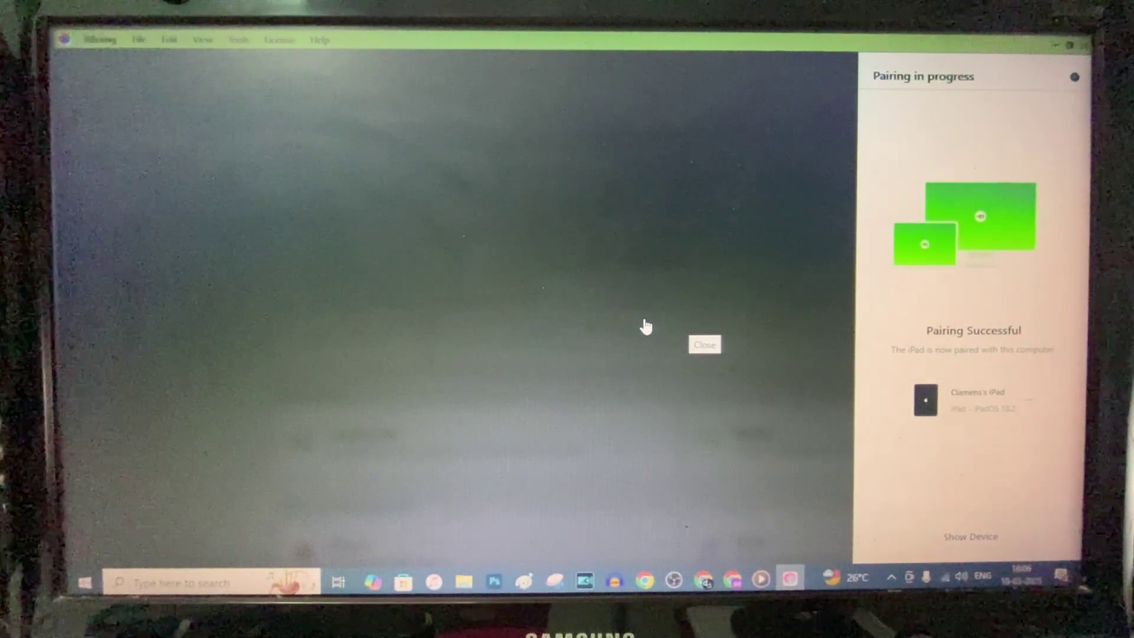
pyautogui.click(689, 309)
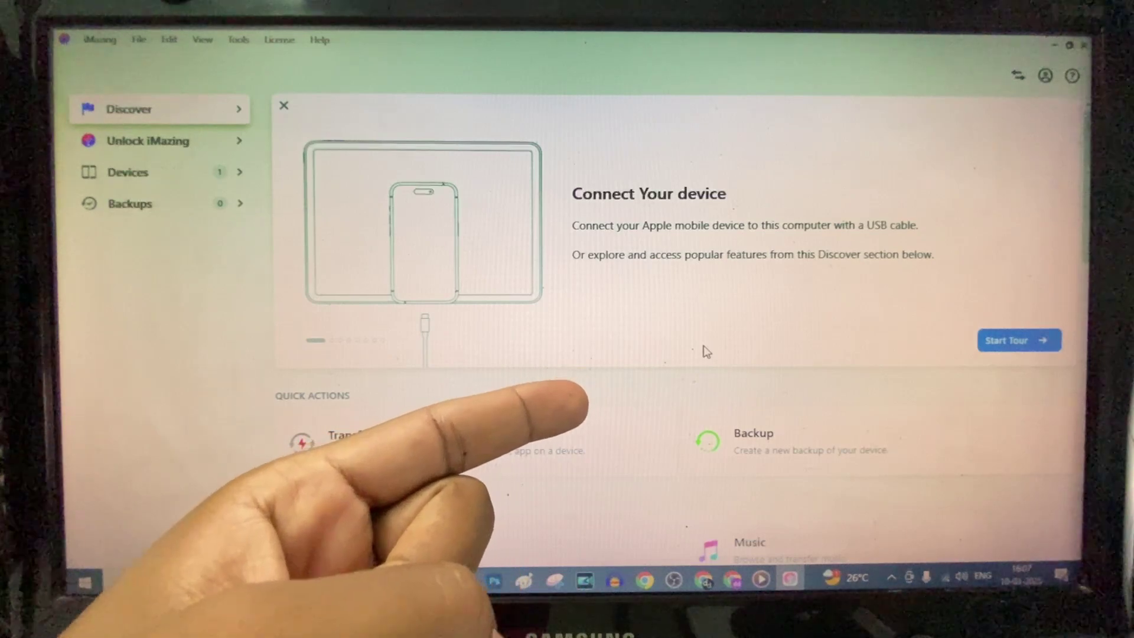
pyautogui.click(284, 107)
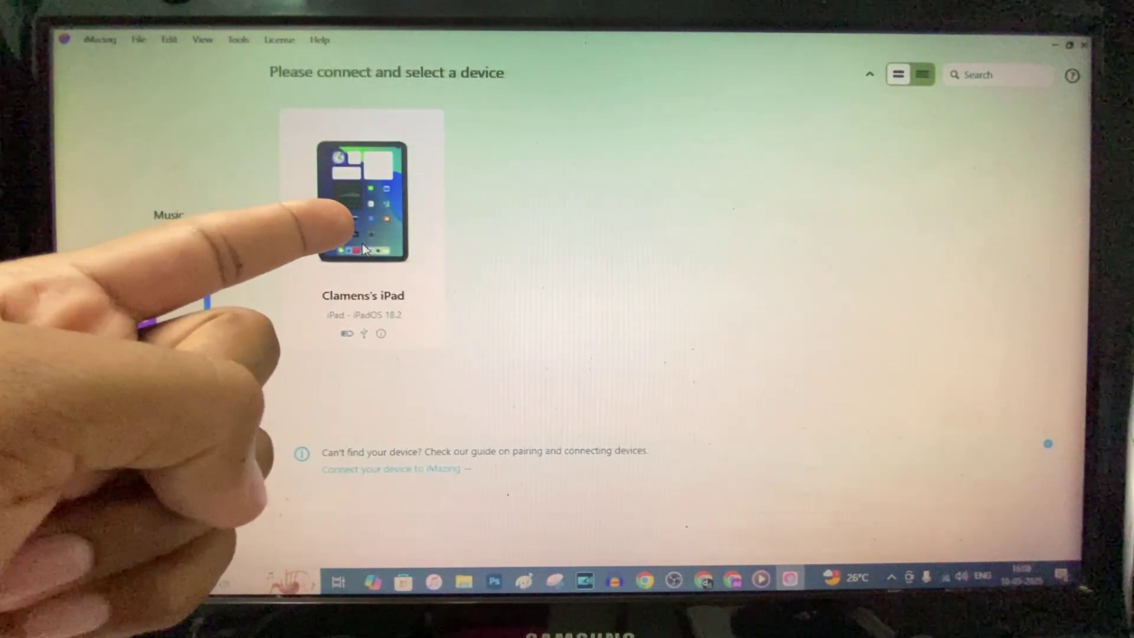
pyautogui.click(363, 250)
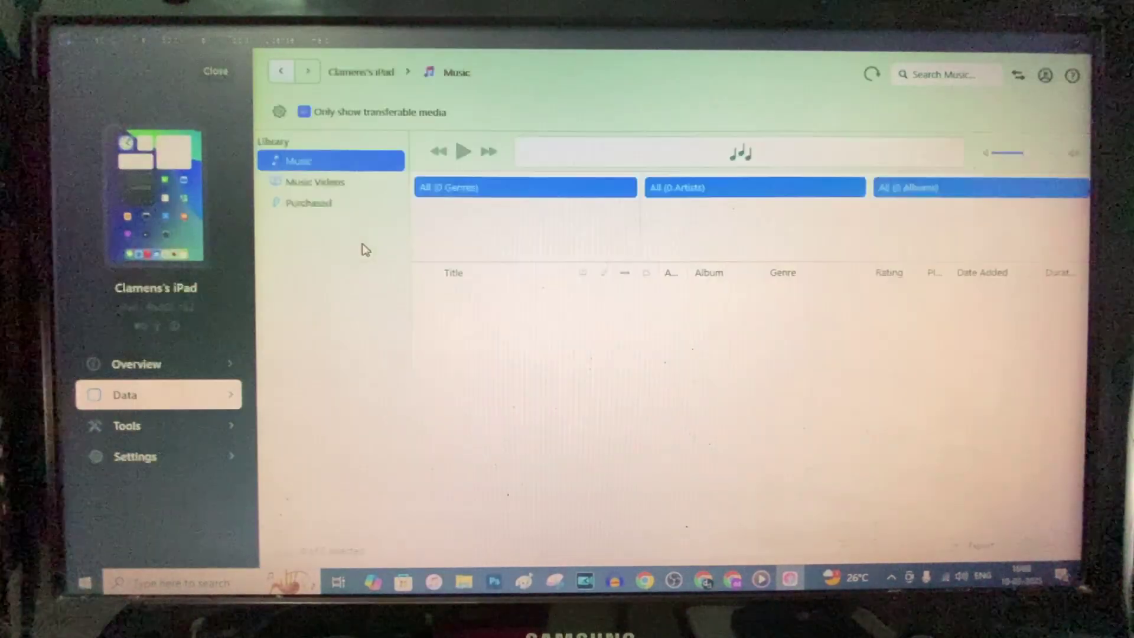
# Browse Overview, More, Tools and Data to reach the iPad's Ringtones category
pyautogui.click(198, 367)
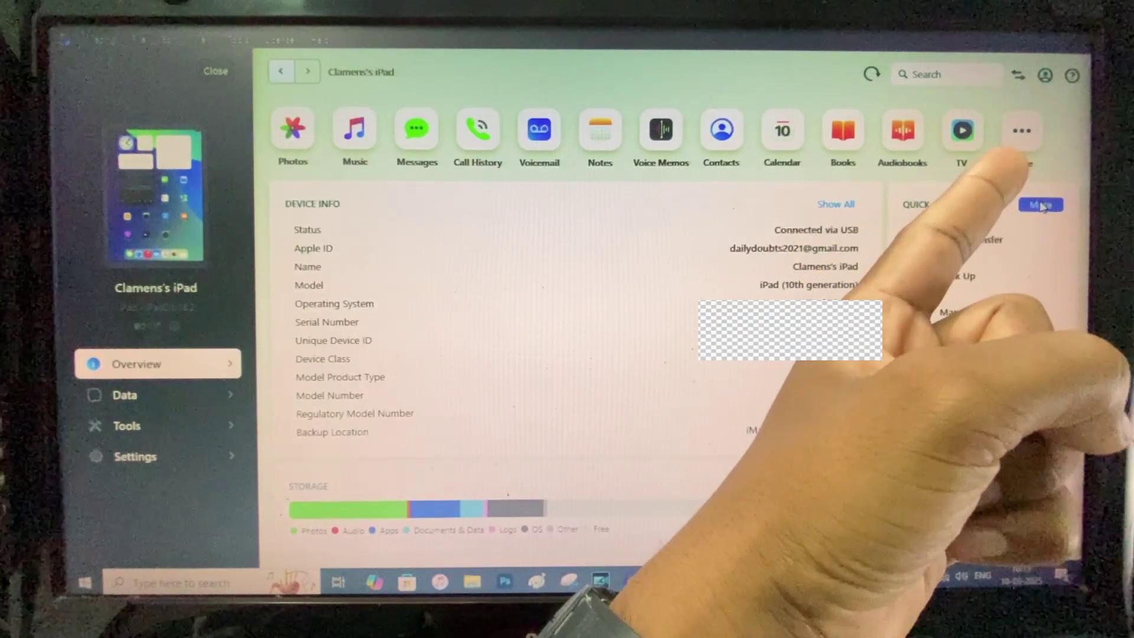
pyautogui.click(1024, 134)
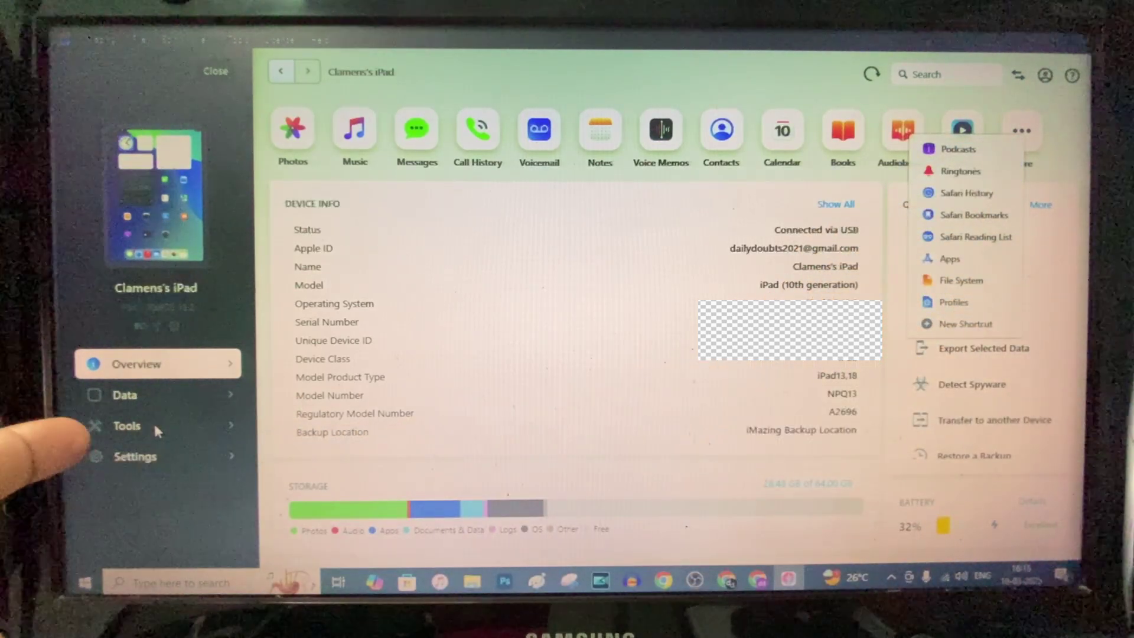
pyautogui.click(154, 430)
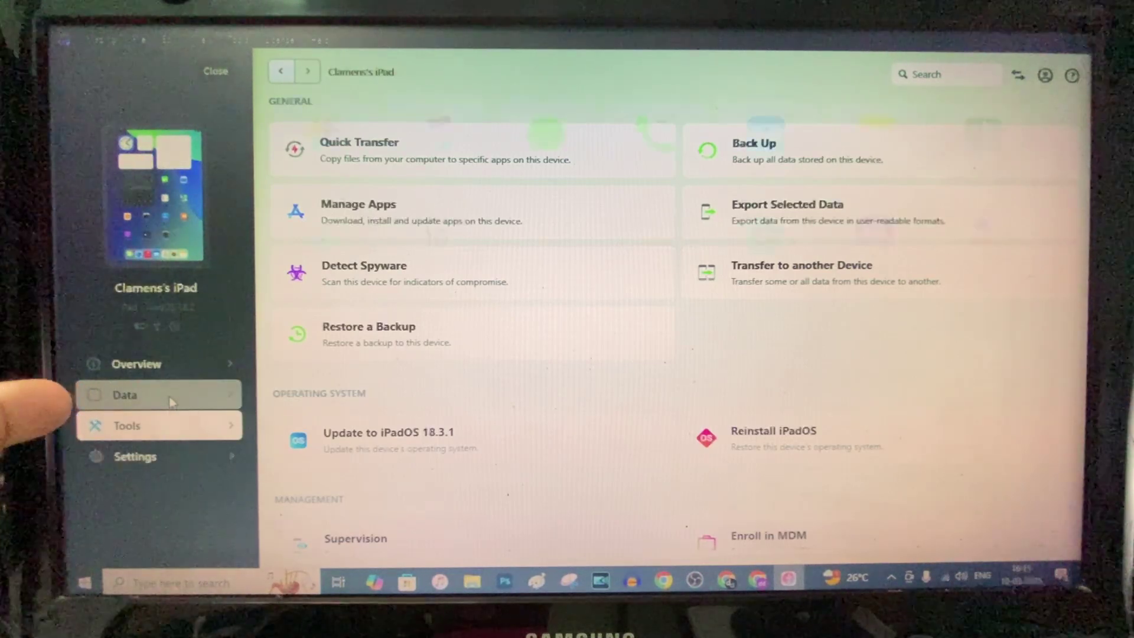
pyautogui.click(172, 401)
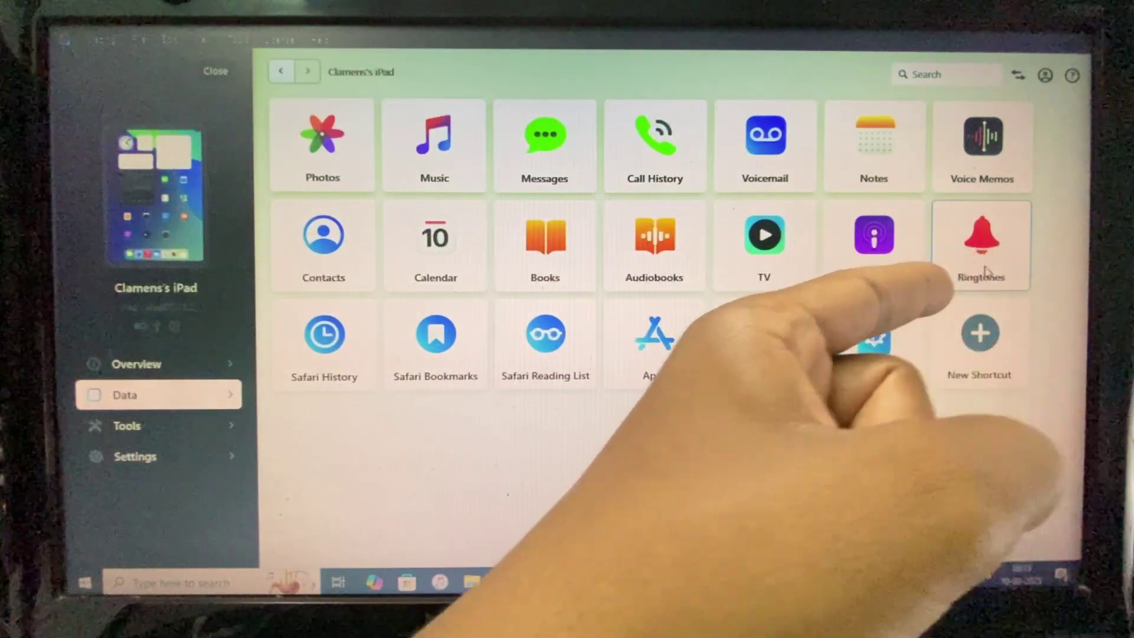
pyautogui.click(987, 272)
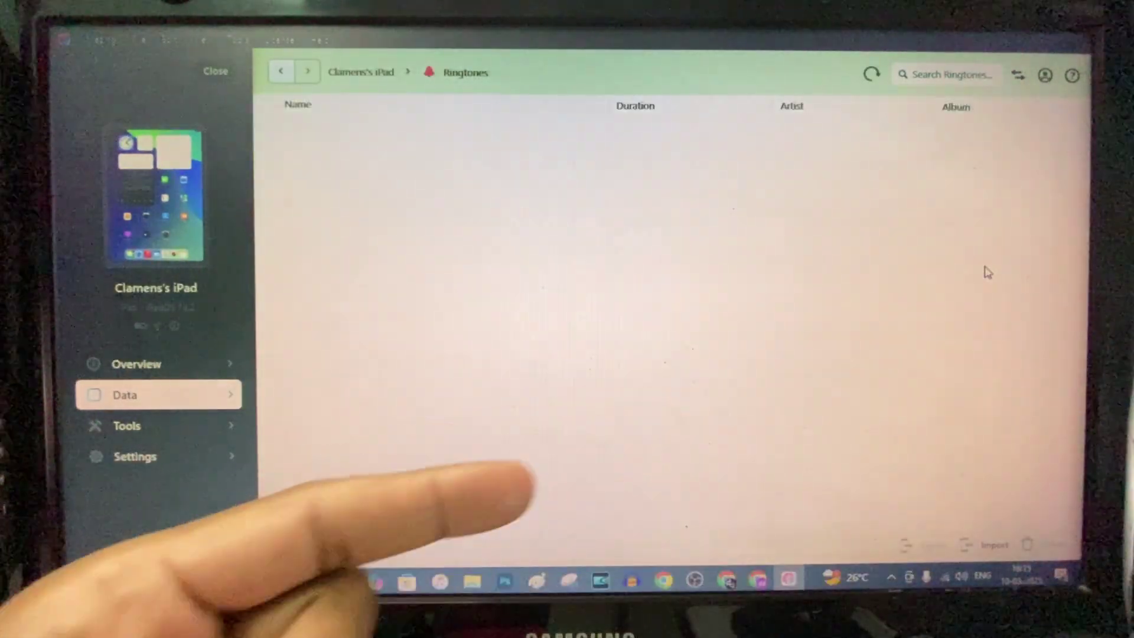
# Open the Downloads folder containing test6 from the File Explorer taskbar icon
pyautogui.click(479, 581)
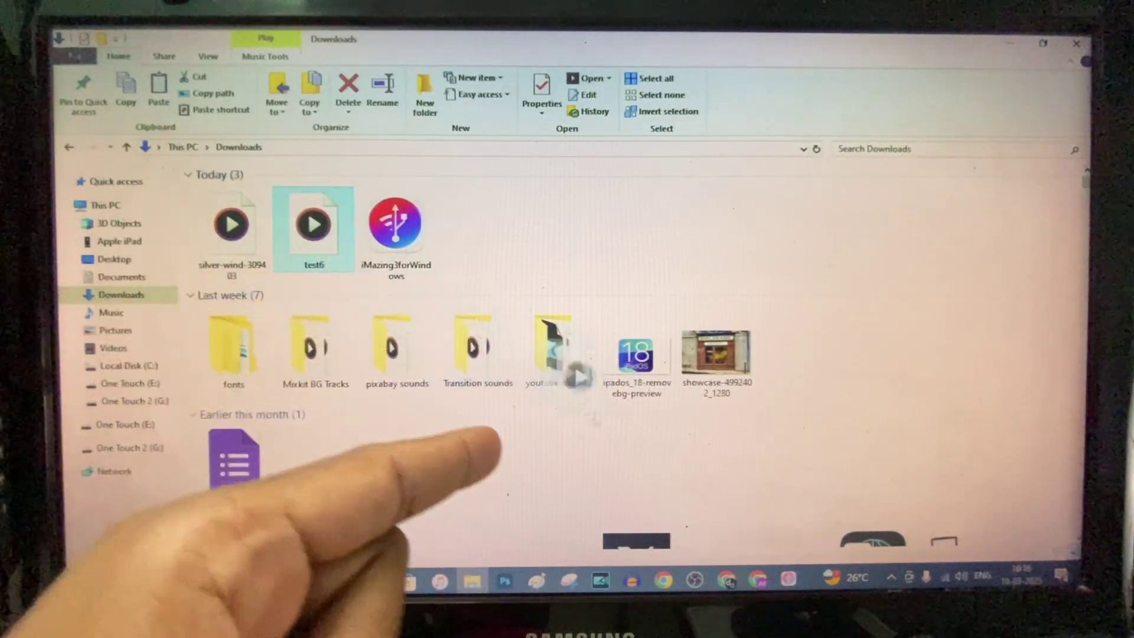
# Drag test6 from Downloads onto the iPad's Ringtones list in iMazing
pyautogui.hotkey('alt', 'Tab')
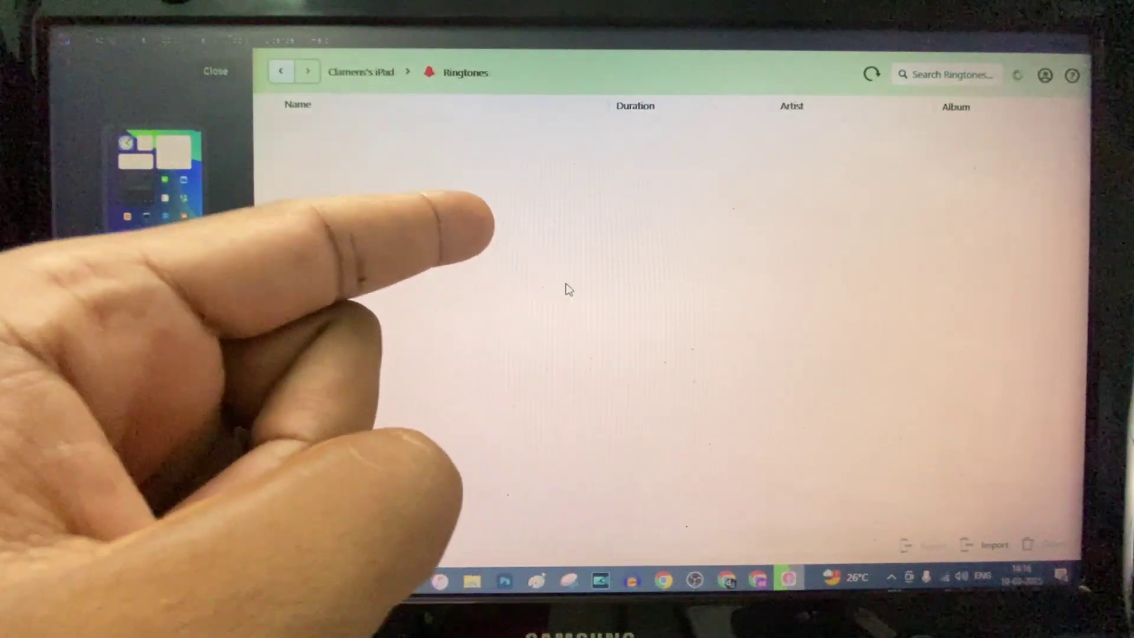
pyautogui.moveTo(787, 547); pyautogui.dragTo(568, 288)
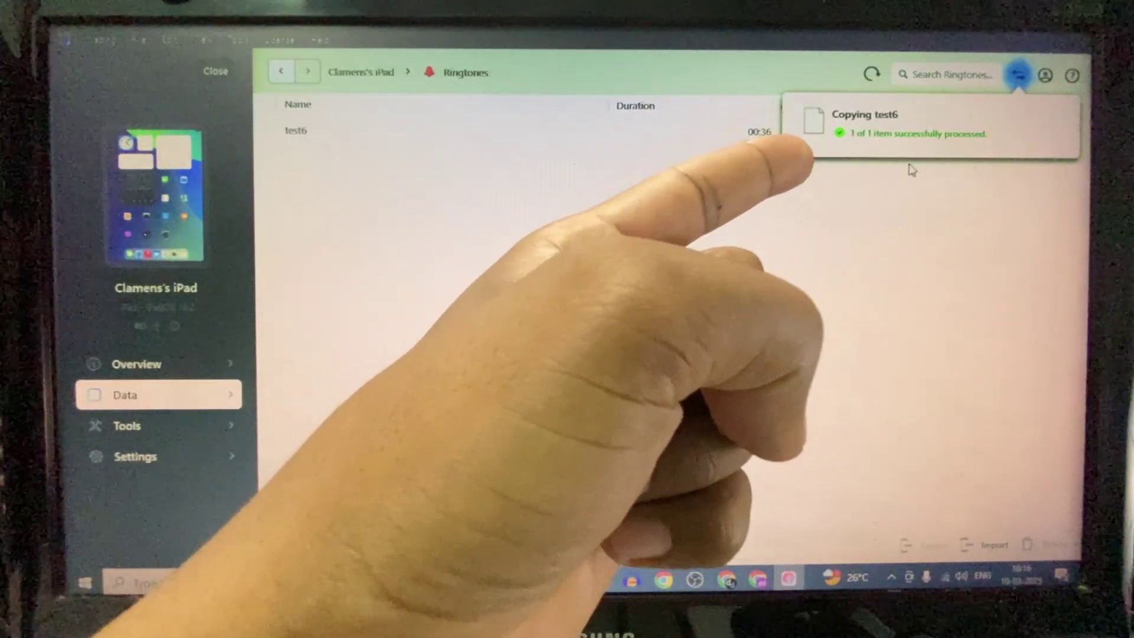